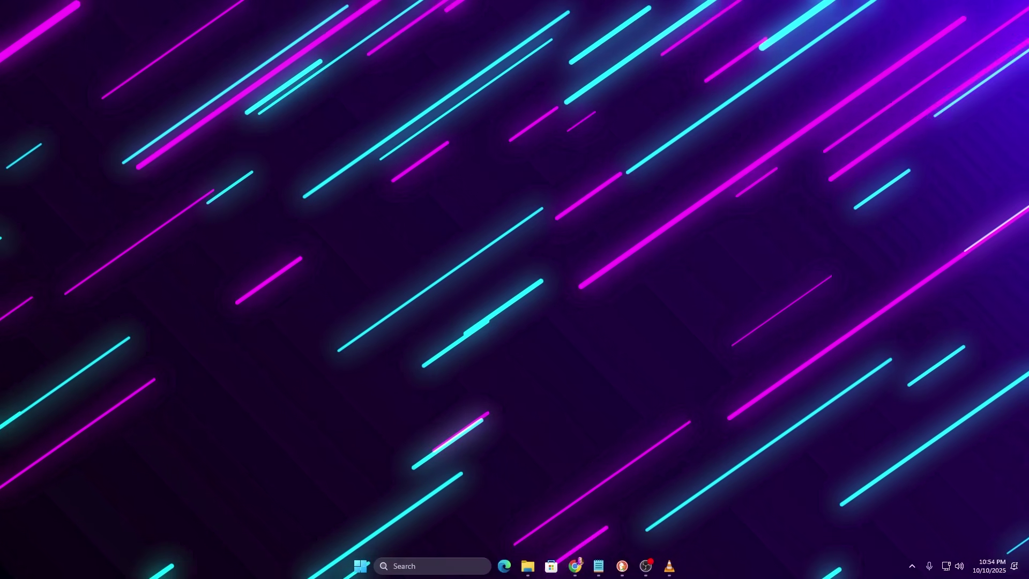
# Step: Search Windows for "delete temporary files" and open the Temporary files page in the storage settings
pyautogui.click(413, 563)
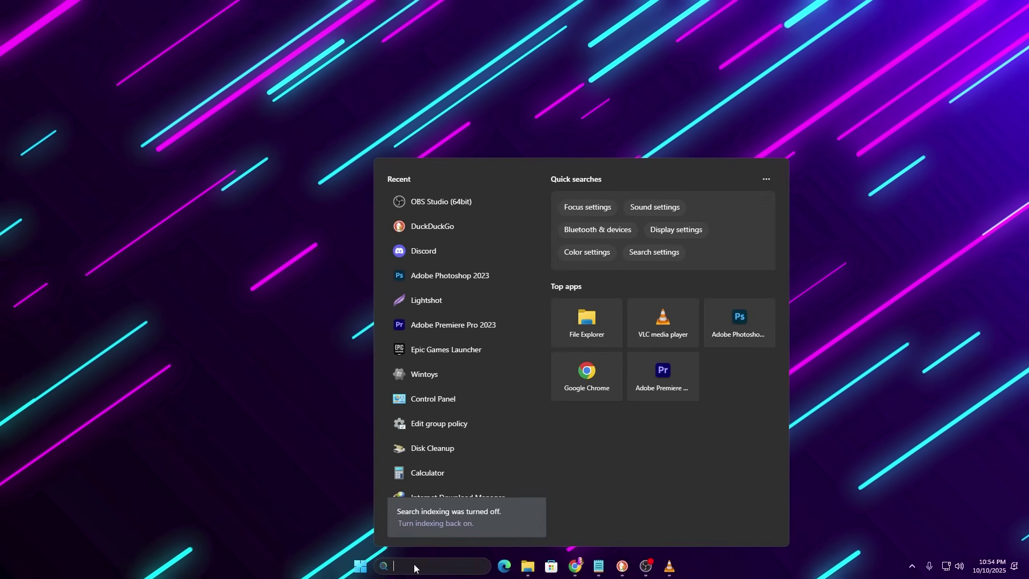
pyautogui.write('delete temporary files')
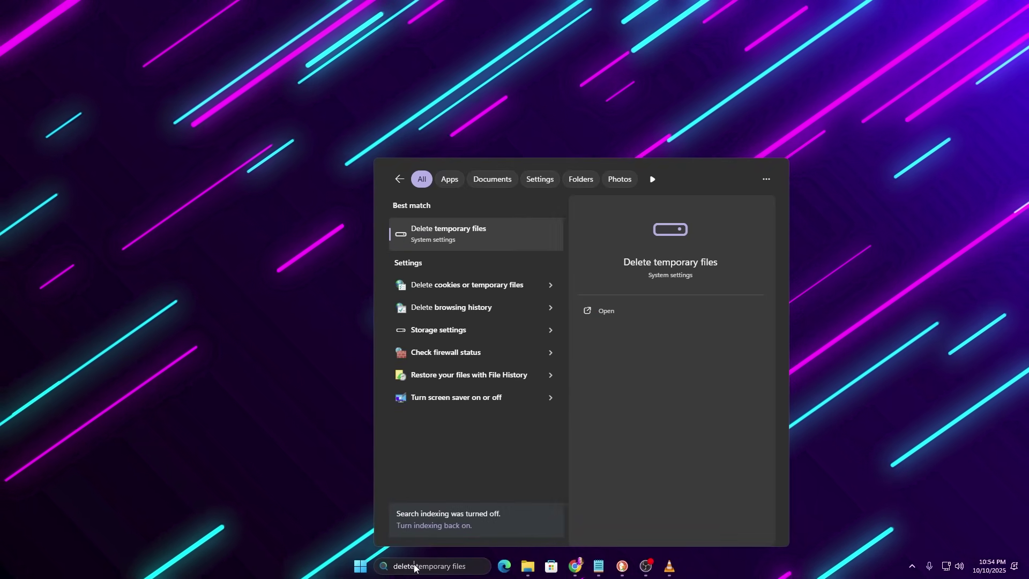
pyautogui.press('Return')
pyautogui.click(427, 360)
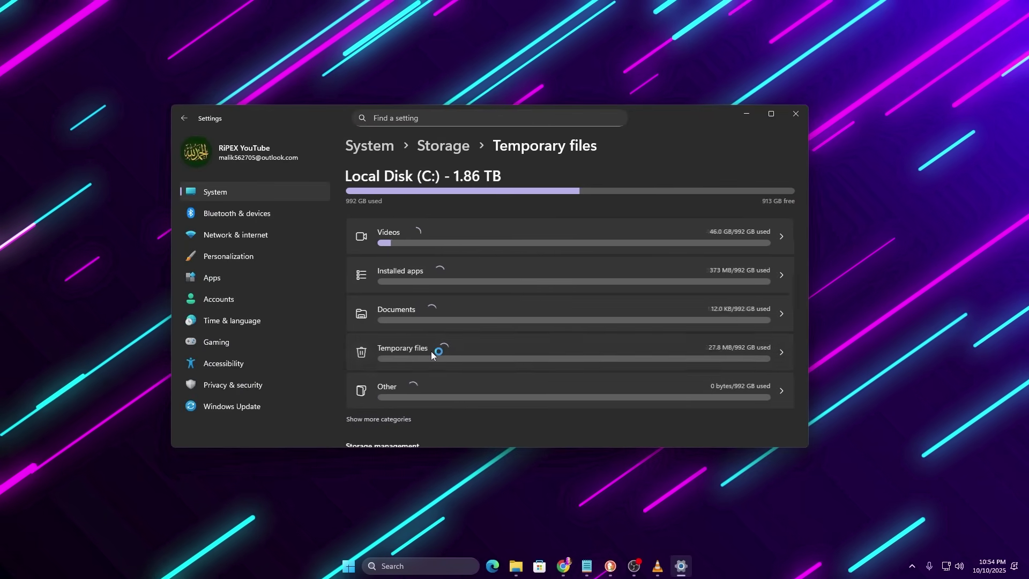
# Step: Review the temporary file categories and remove the selected ones, leaving Downloads and Recycle Bin excluded
pyautogui.scroll(-3, 434, 321)
pyautogui.scroll(-5, 436, 302)
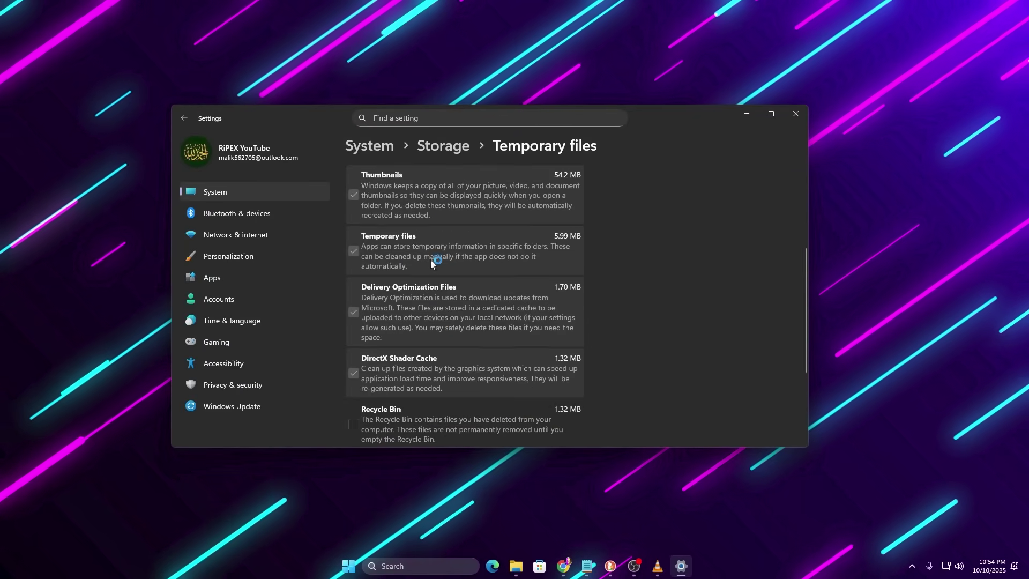
pyautogui.scroll(10, 437, 290)
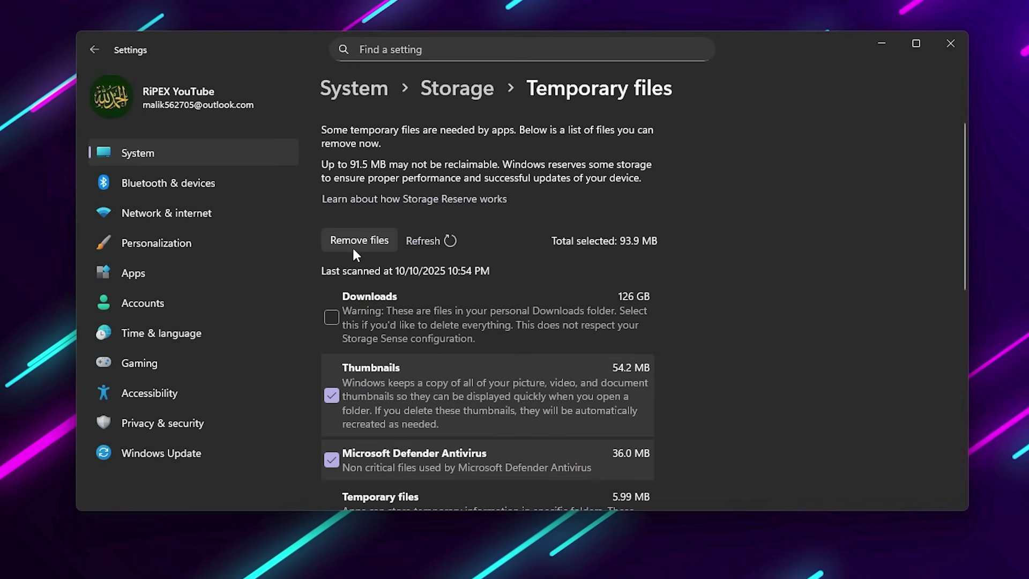
pyautogui.click(367, 258)
pyautogui.click(442, 325)
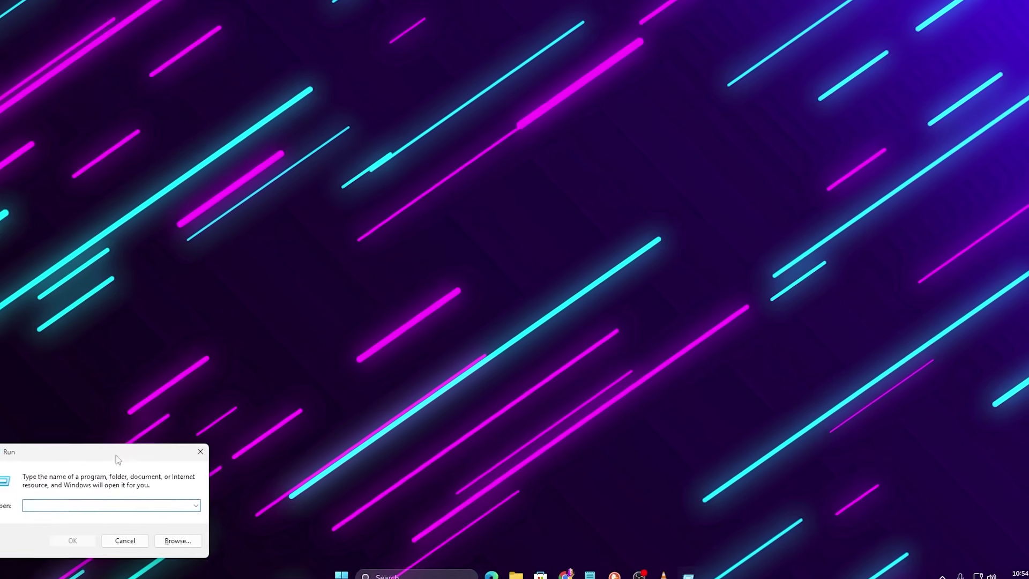
# Step: Launch the Local Group Policy Editor from the Run dialog with gpedit.msc and move its window toward the screen centre
pyautogui.moveTo(115, 449); pyautogui.dragTo(479, 208)
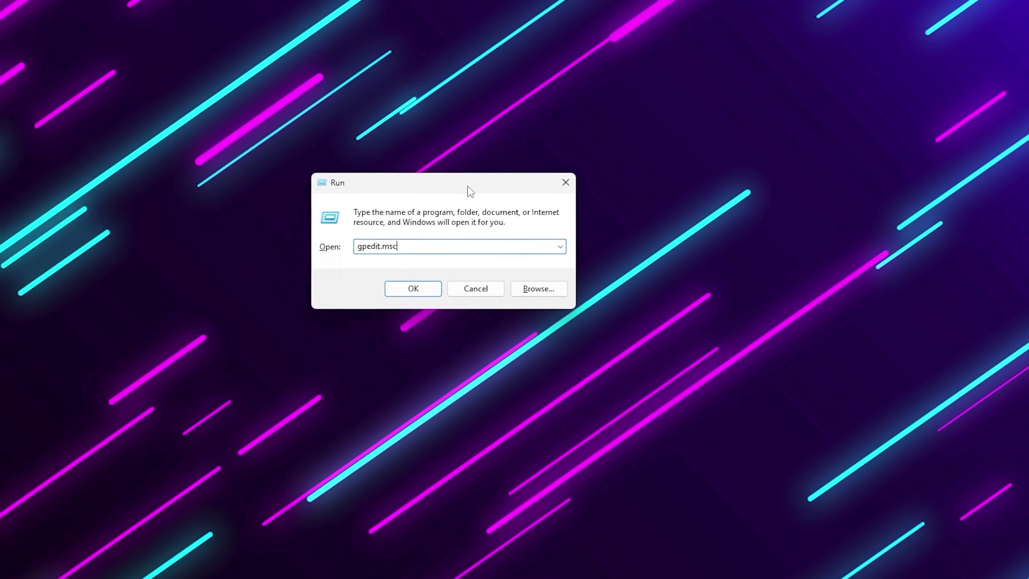
pyautogui.press('Return')
pyautogui.moveTo(284, 42); pyautogui.dragTo(605, 95)
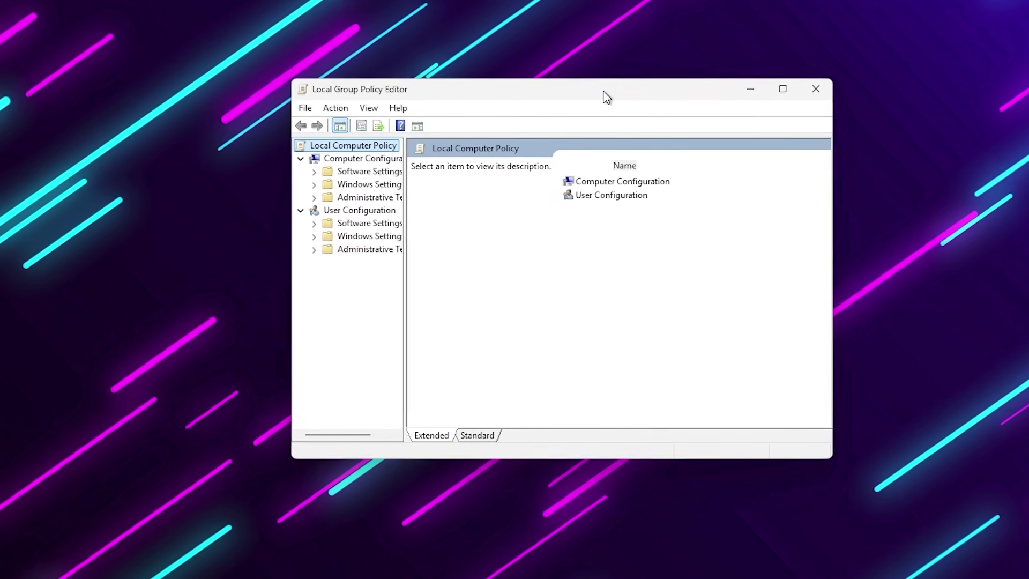
# Step: Under Computer Configuration > Administrative Templates > System > Power Management > Power Throttling Settings, set "Turn off Power Throttling" to Enabled
pyautogui.doubleClick(621, 181)
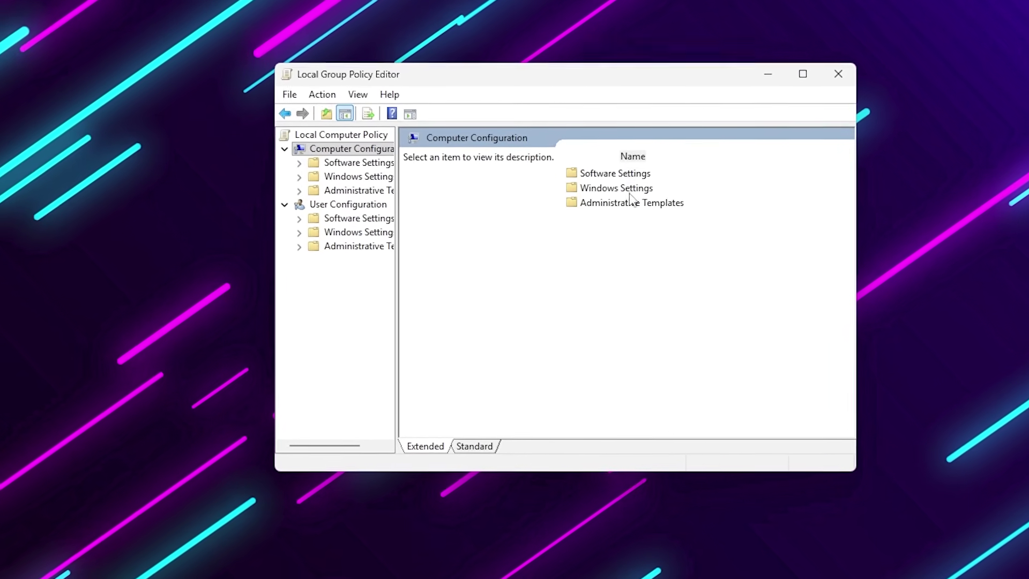
pyautogui.click(616, 202)
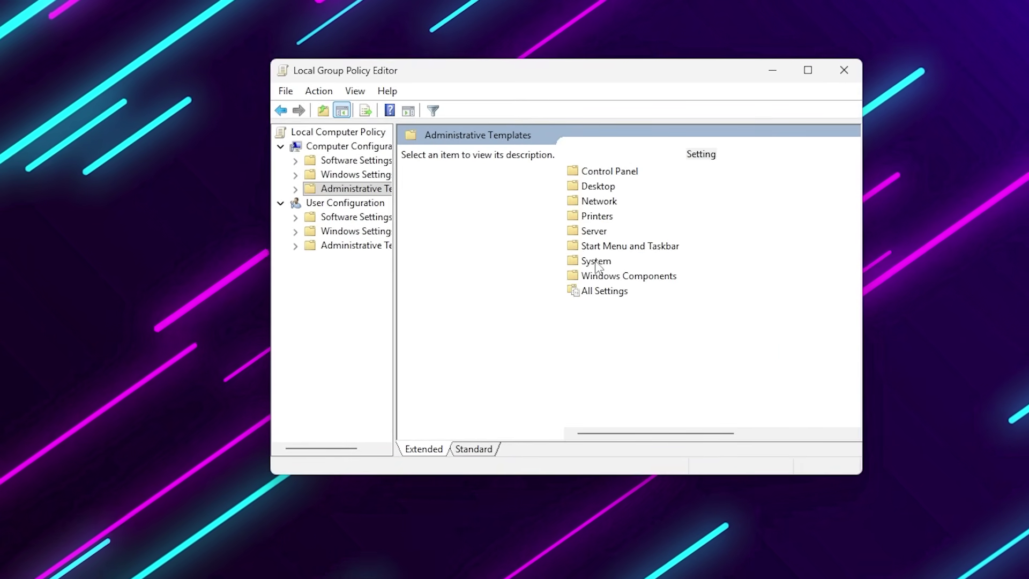
pyautogui.doubleClick(596, 262)
pyautogui.scroll(-8, 630, 310)
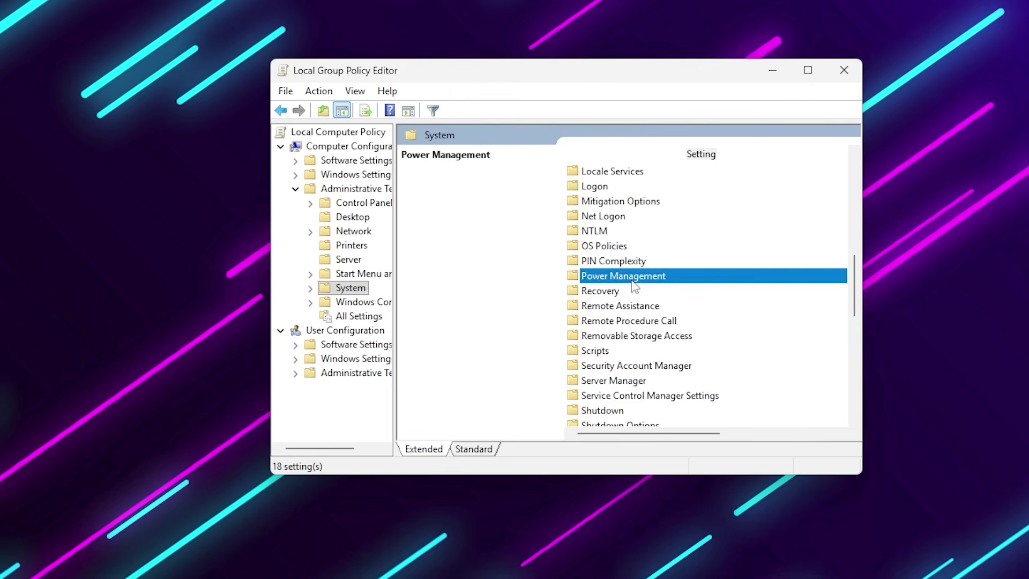
pyautogui.doubleClick(633, 277)
pyautogui.click(584, 230)
pyautogui.doubleClick(629, 230)
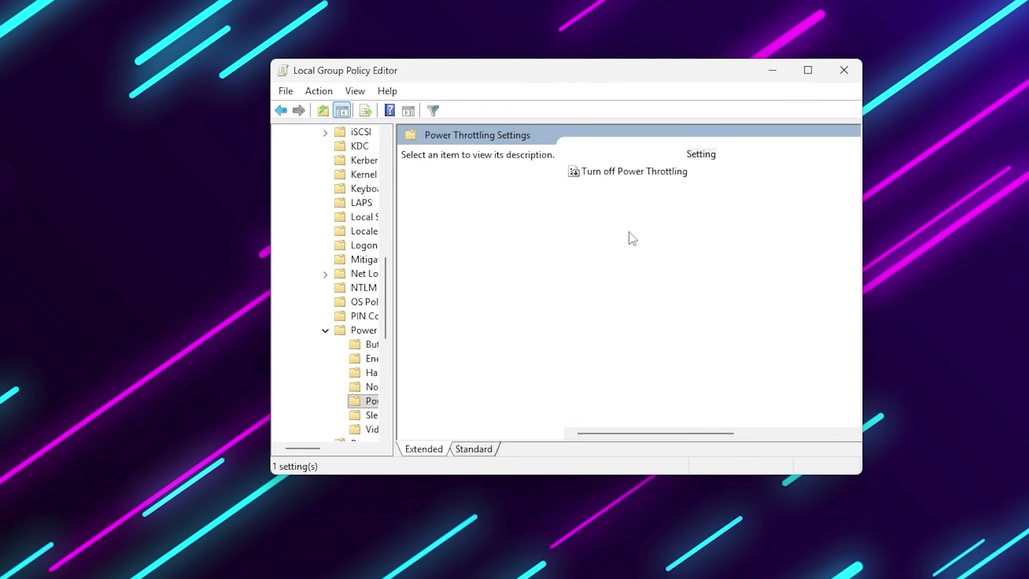
pyautogui.doubleClick(664, 172)
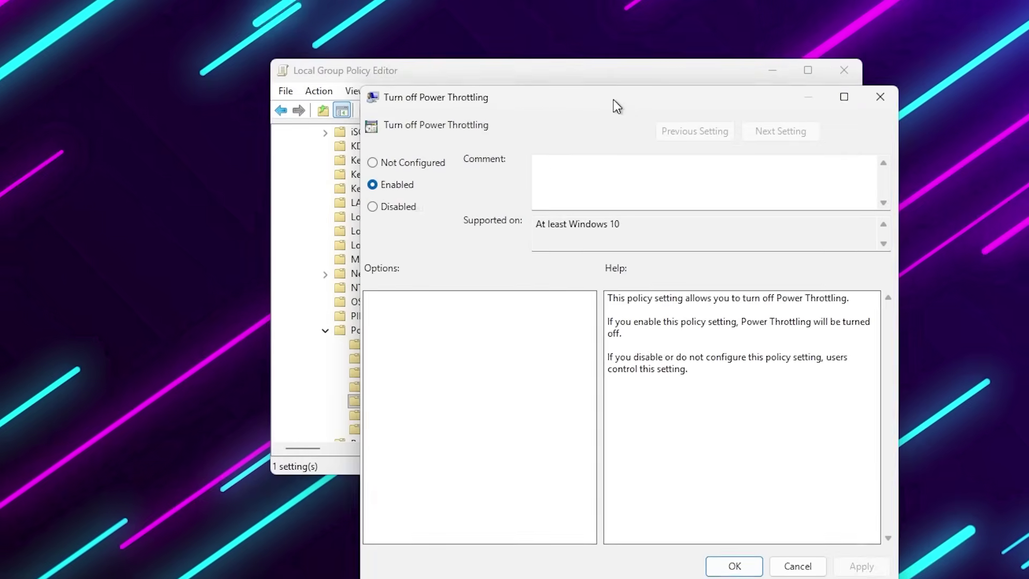
pyautogui.click(734, 564)
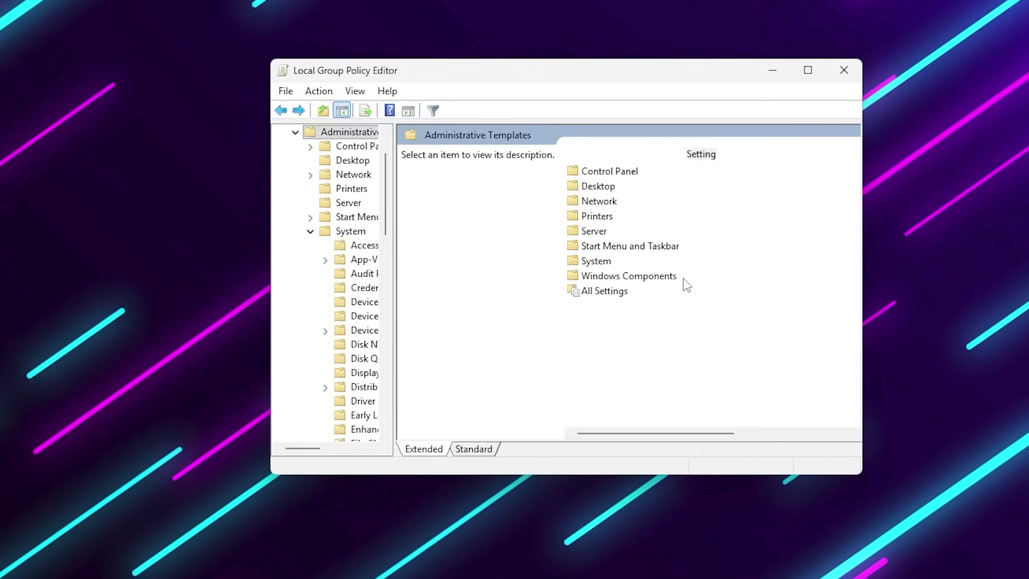
# Step: Return to the policy root and open Computer Configuration > Administrative Templates > Windows Components > App Privacy
pyautogui.press('BackSpace')
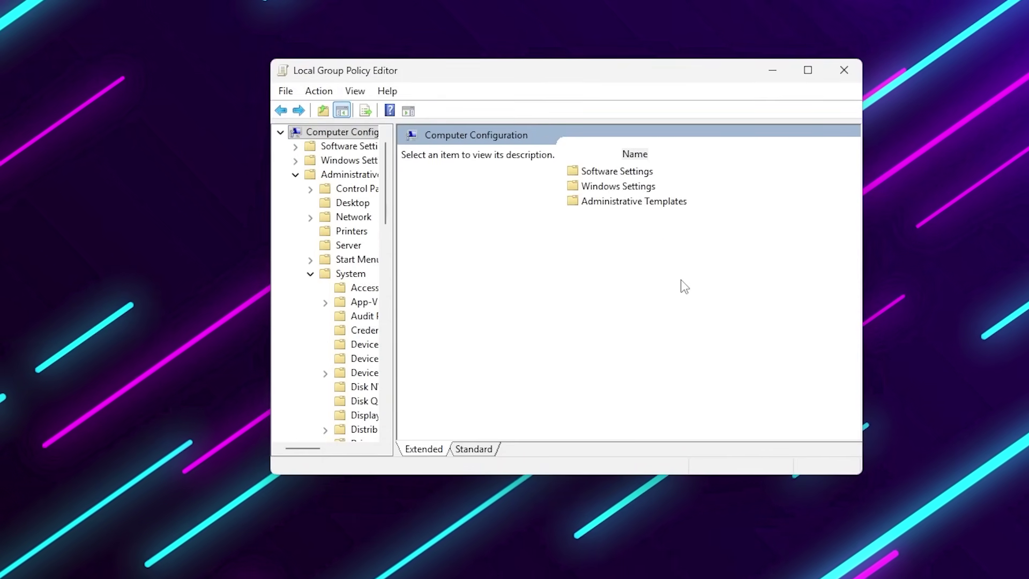
pyautogui.press('BackSpace')
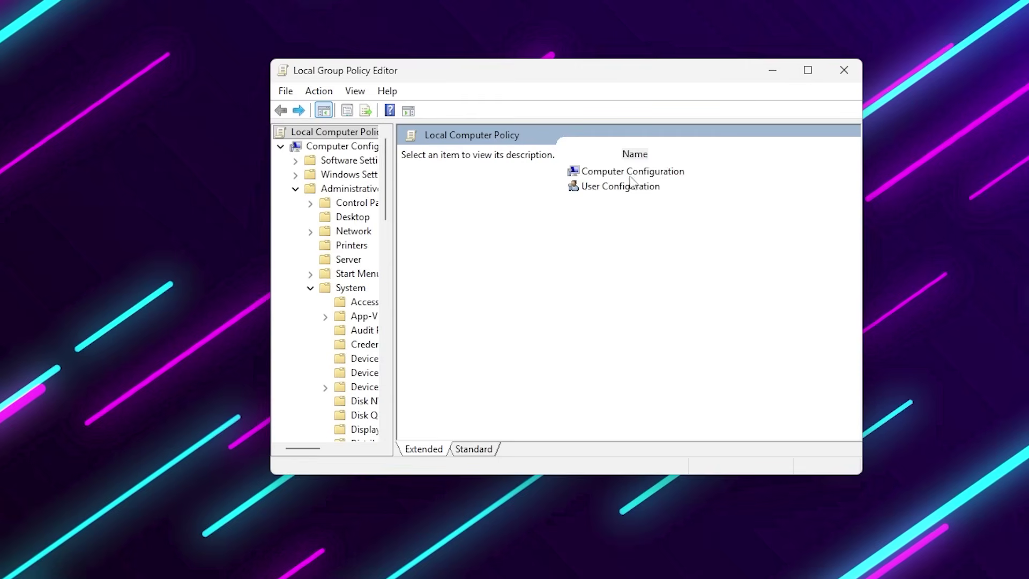
pyautogui.doubleClick(630, 174)
pyautogui.doubleClick(622, 203)
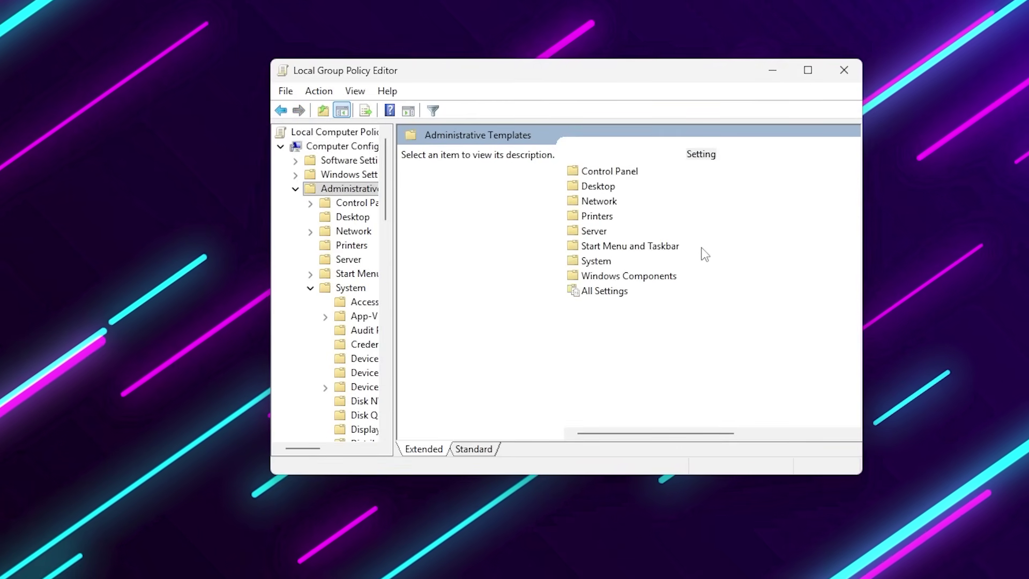
pyautogui.doubleClick(616, 276)
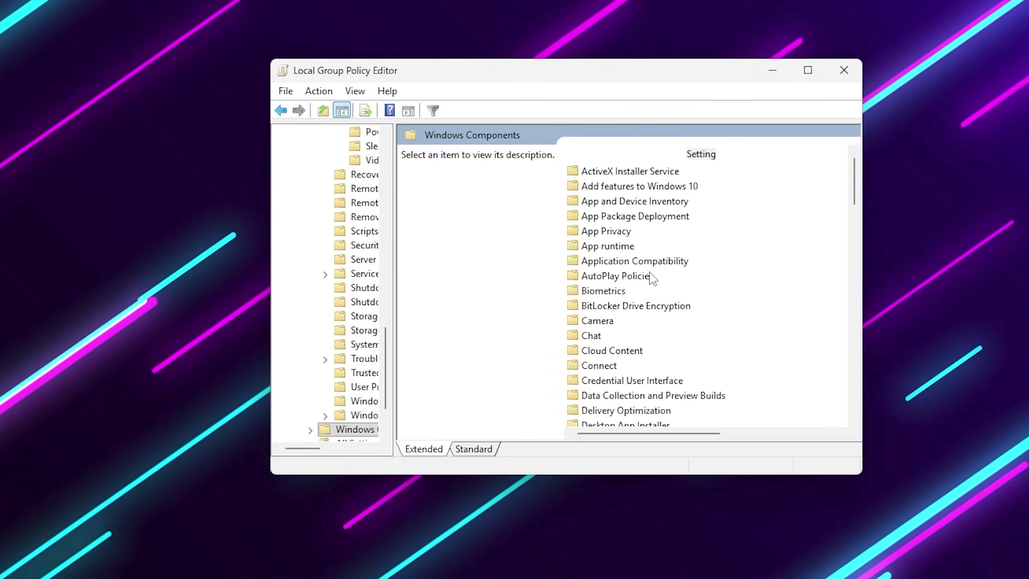
pyautogui.doubleClick(608, 232)
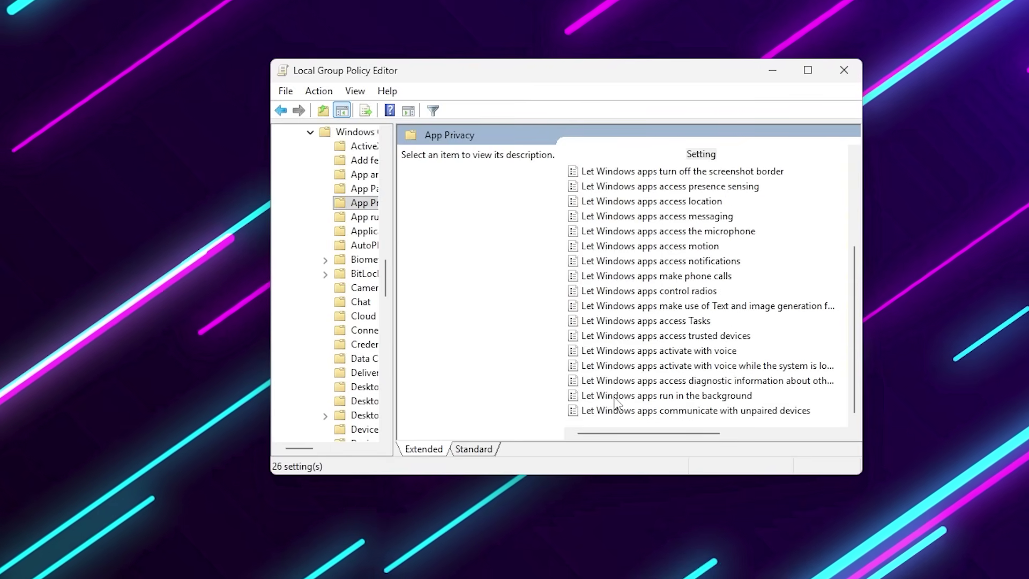
# Step: Set the "Let Windows apps run in the background" policy to Disabled and close the Local Group Policy Editor
pyautogui.doubleClick(682, 396)
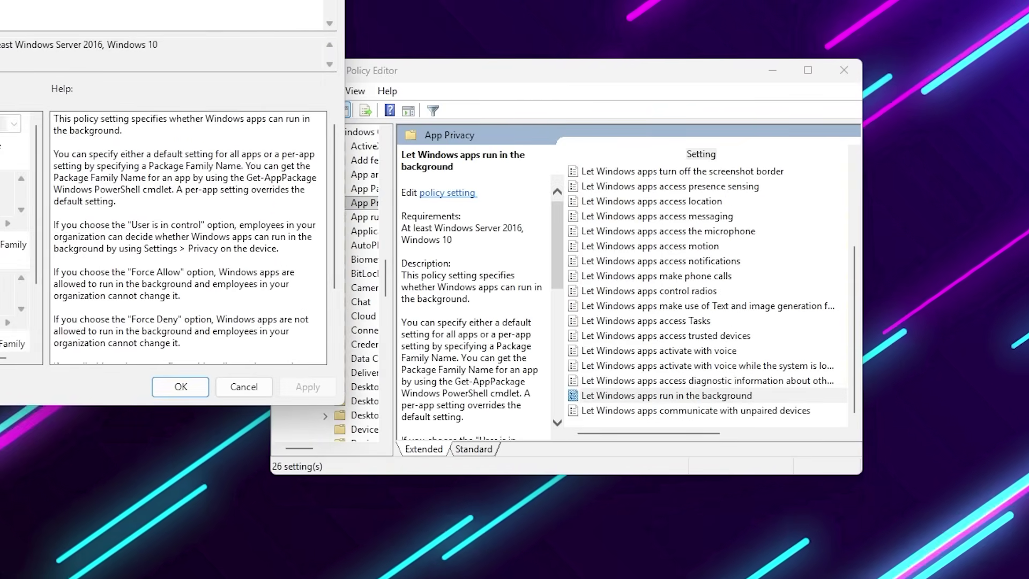
pyautogui.click(369, 186)
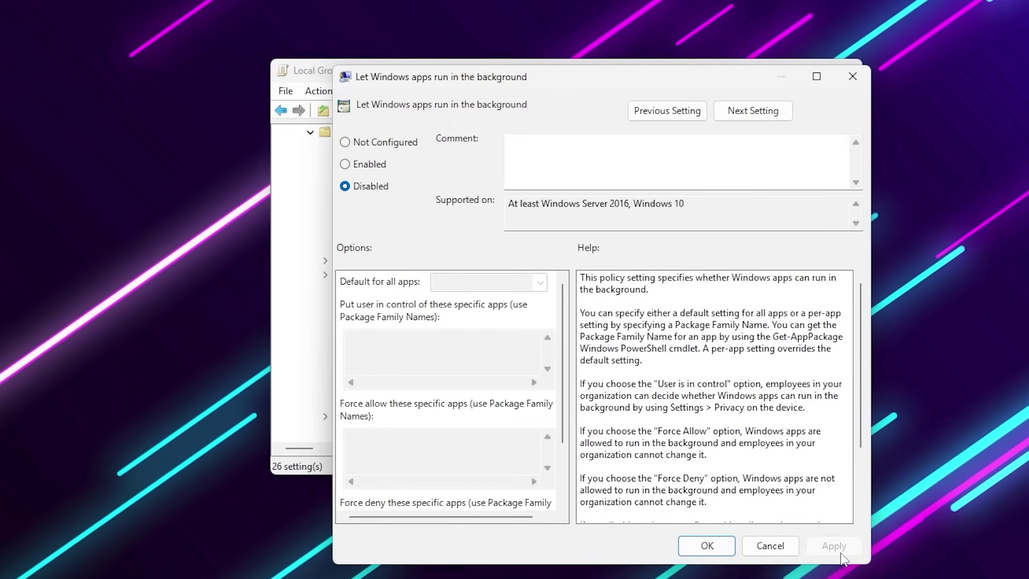
pyautogui.click(707, 545)
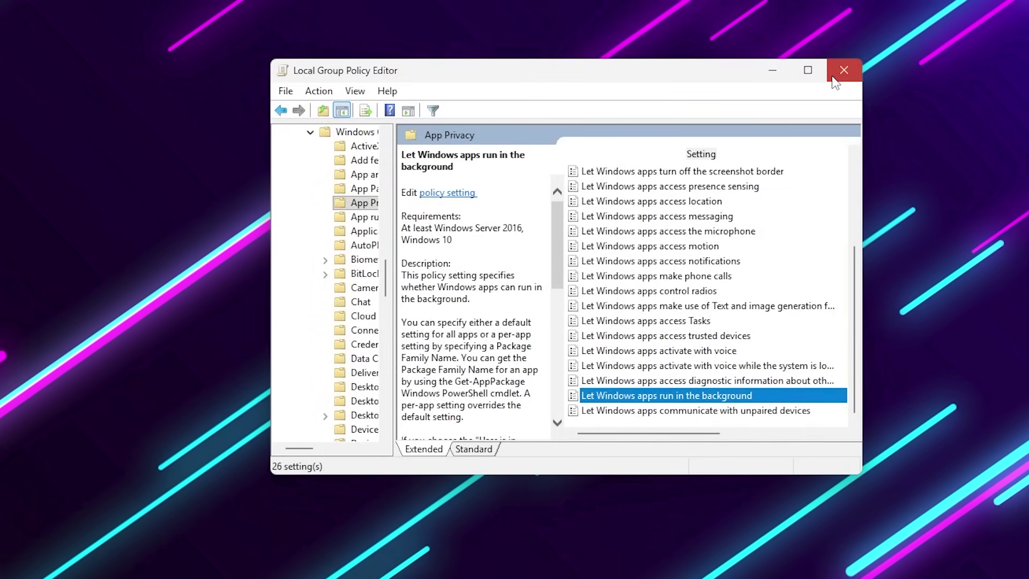
pyautogui.click(837, 77)
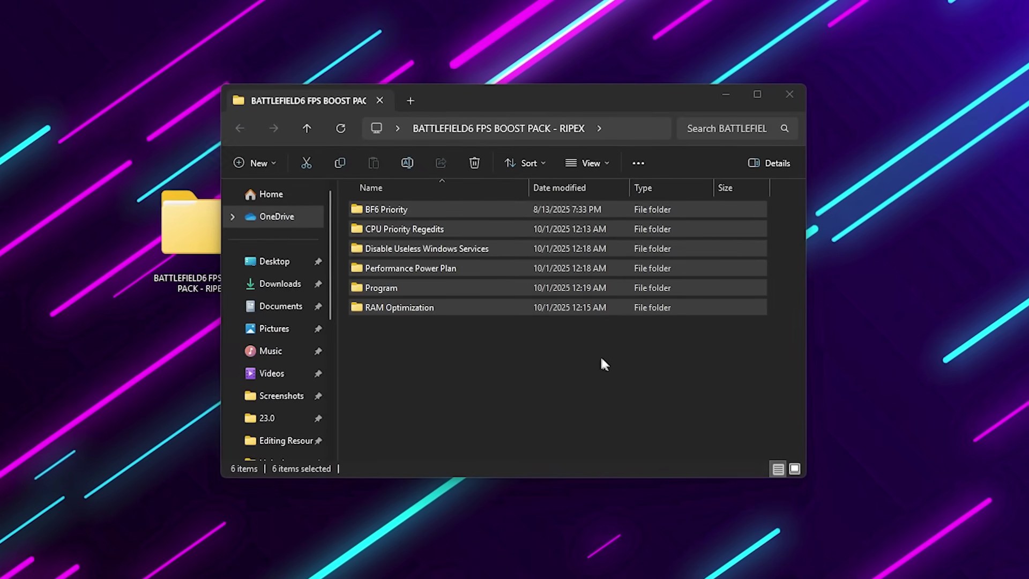
pyautogui.moveTo(601, 358); pyautogui.dragTo(349, 197)
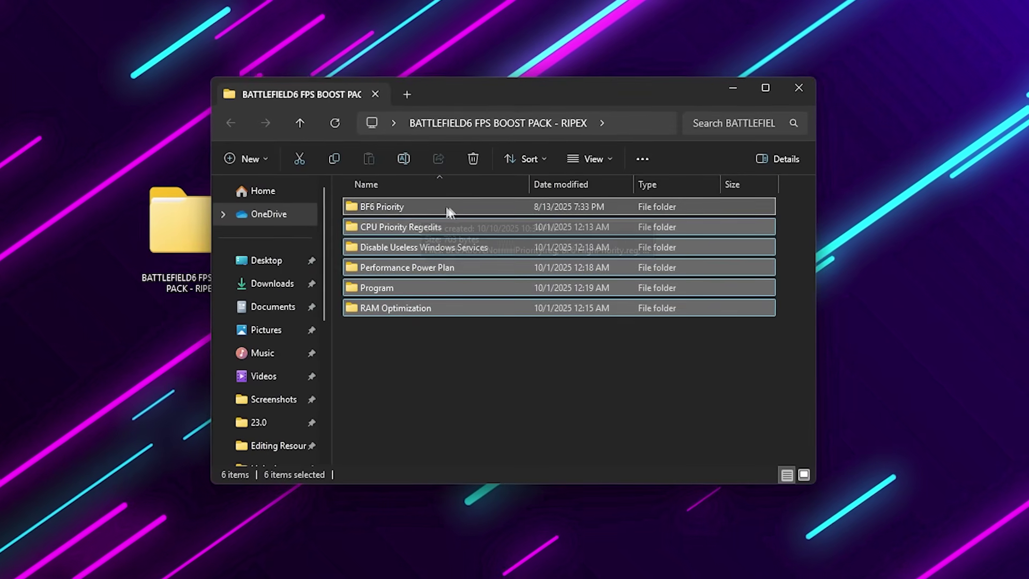
pyautogui.click(480, 364)
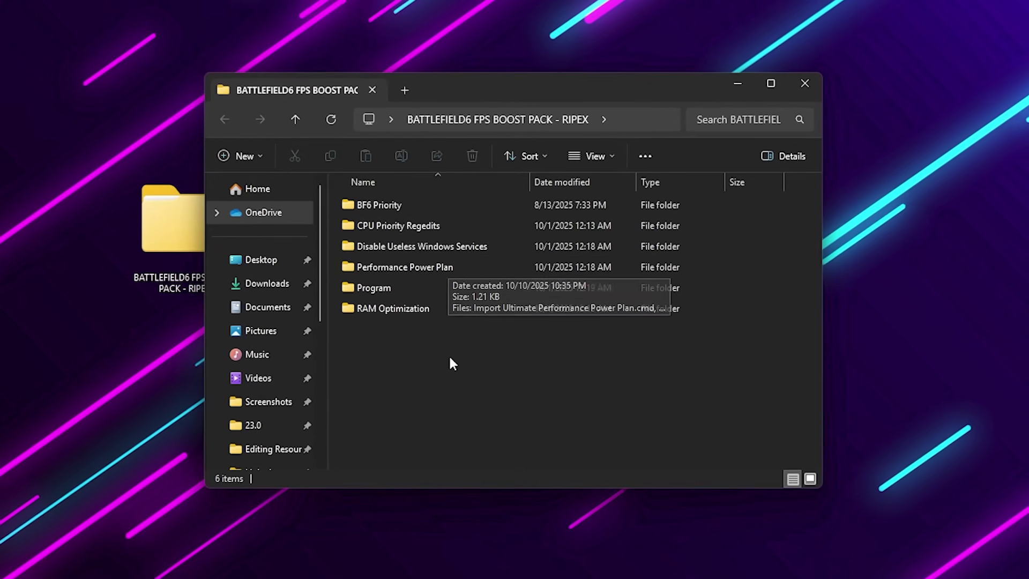
pyautogui.moveTo(449, 357)
pyautogui.mouseDown()
pyautogui.moveTo(357, 265)
pyautogui.moveTo(436, 365)
pyautogui.mouseUp()
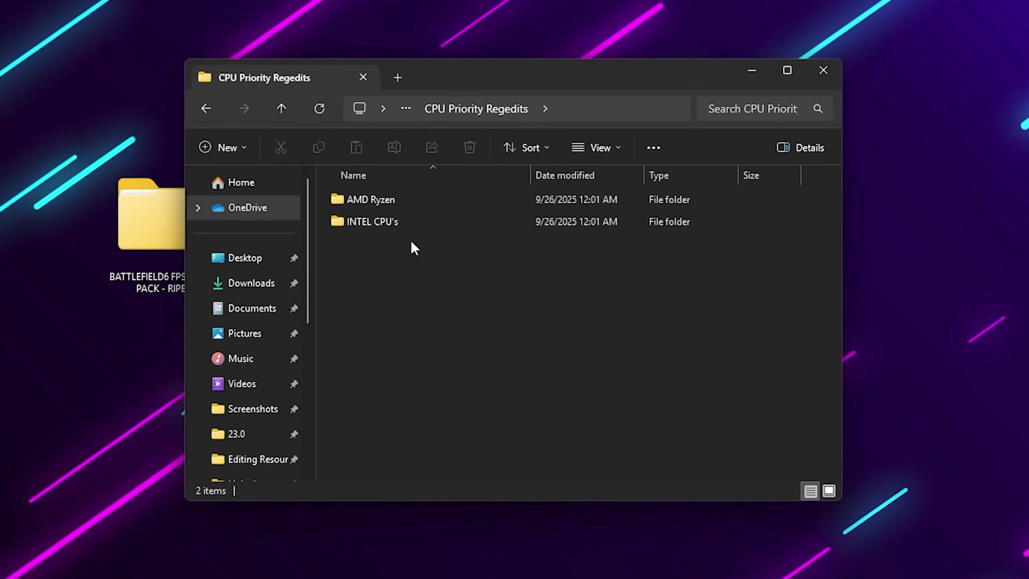
# Step: Merge Intel CPU Priority.reg from the INTEL CPU's folder into the registry, approving the permission request and import
pyautogui.moveTo(413, 246); pyautogui.dragTo(345, 194)
pyautogui.click(407, 289)
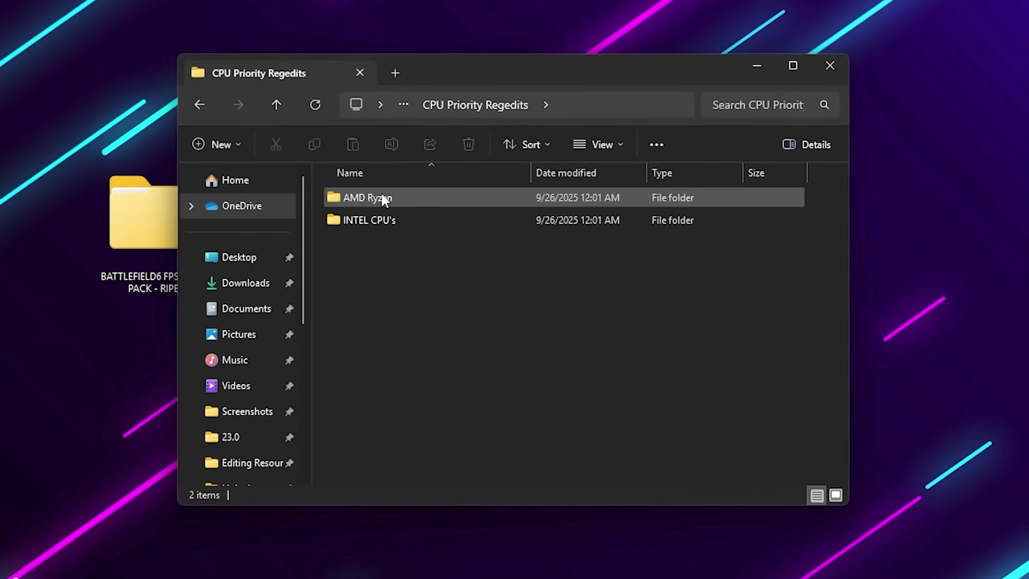
pyautogui.doubleClick(386, 219)
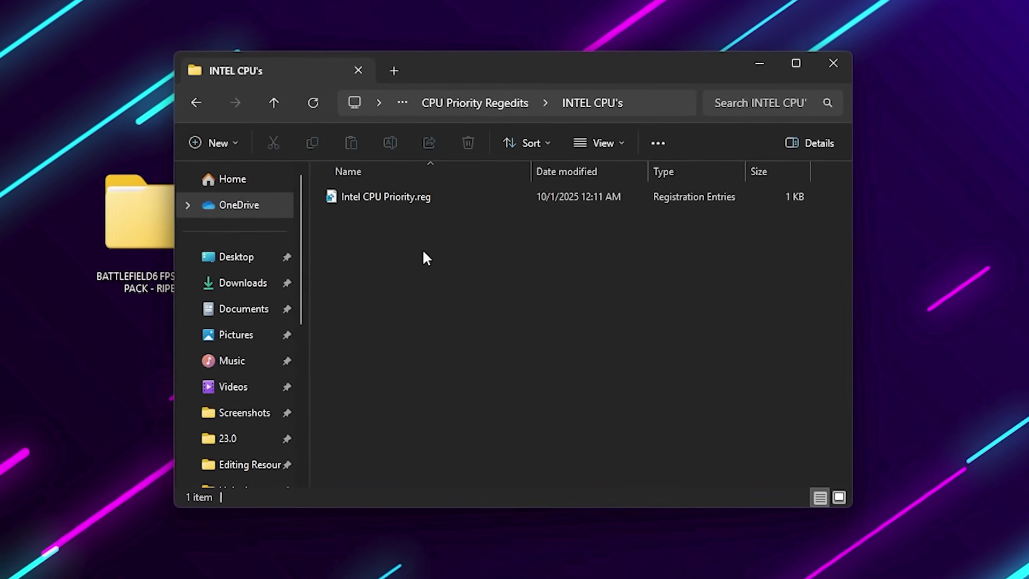
pyautogui.doubleClick(378, 197)
pyautogui.click(430, 453)
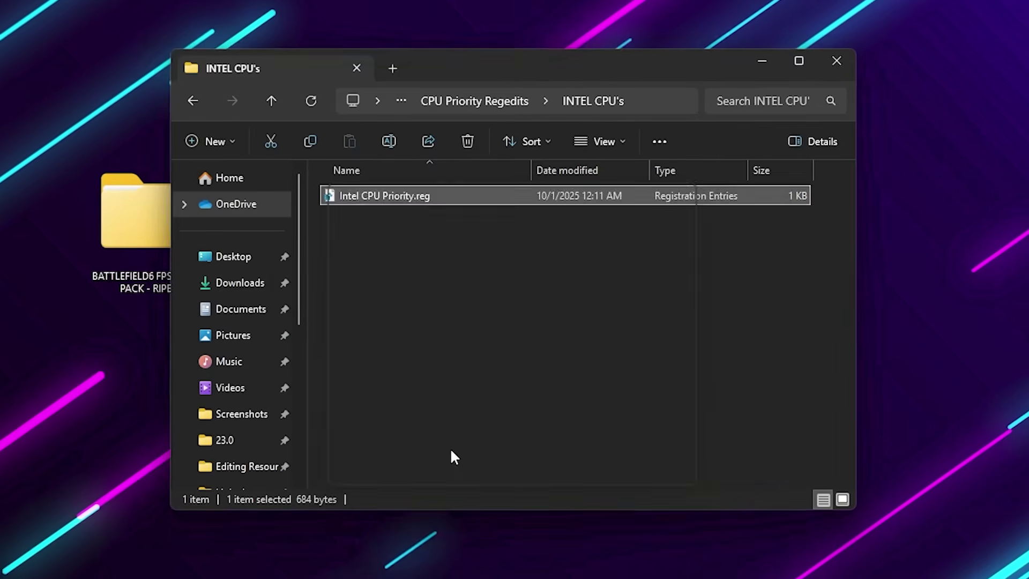
pyautogui.click(638, 300)
pyautogui.click(699, 283)
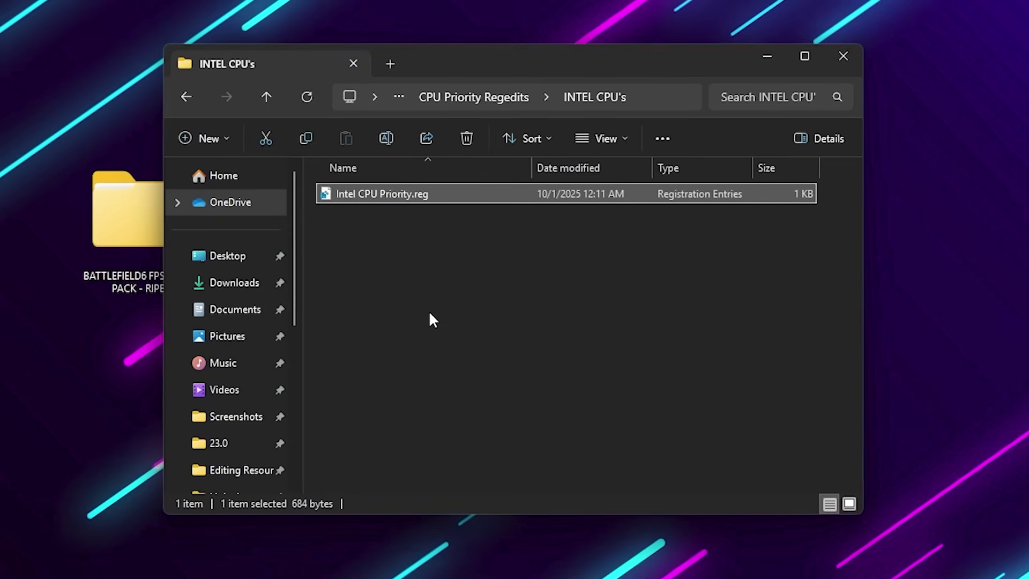
# Step: Go back to the BATTLEFIELD6 FPS BOOST PACK - RIPEX folder and open Disable Useless Windows Services
pyautogui.press('BackSpace')
pyautogui.press('BackSpace')
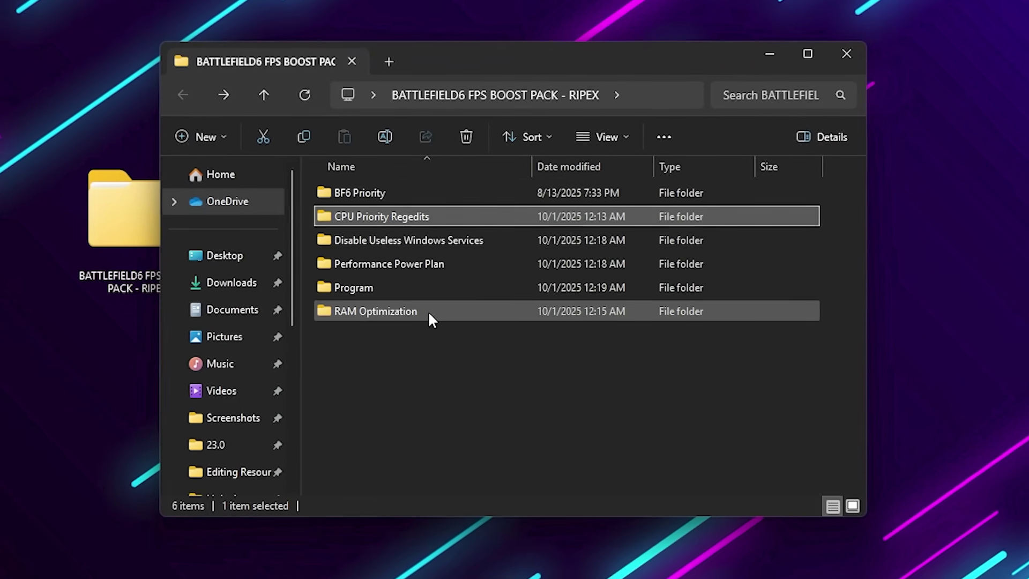
pyautogui.click(470, 373)
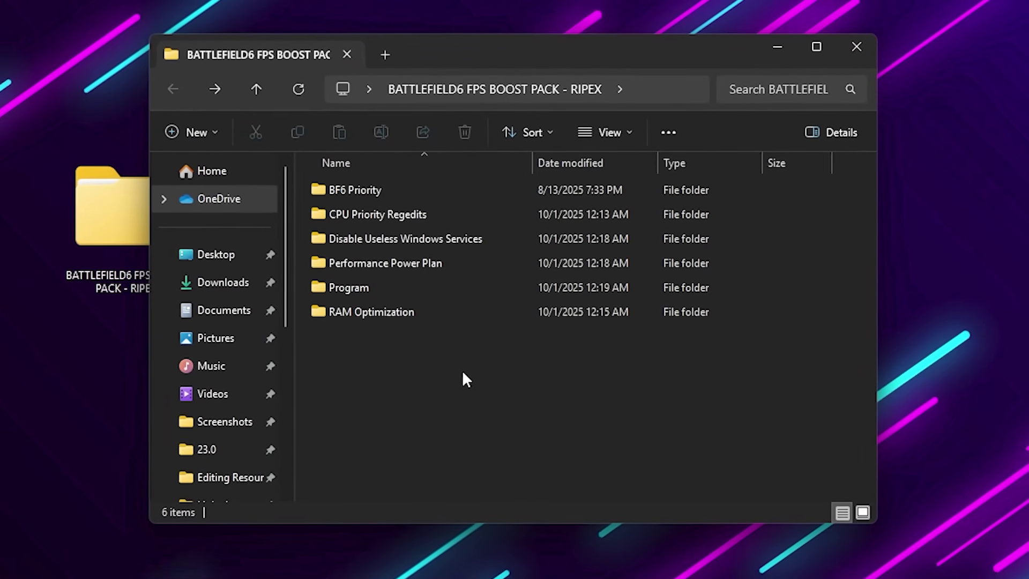
pyautogui.doubleClick(422, 238)
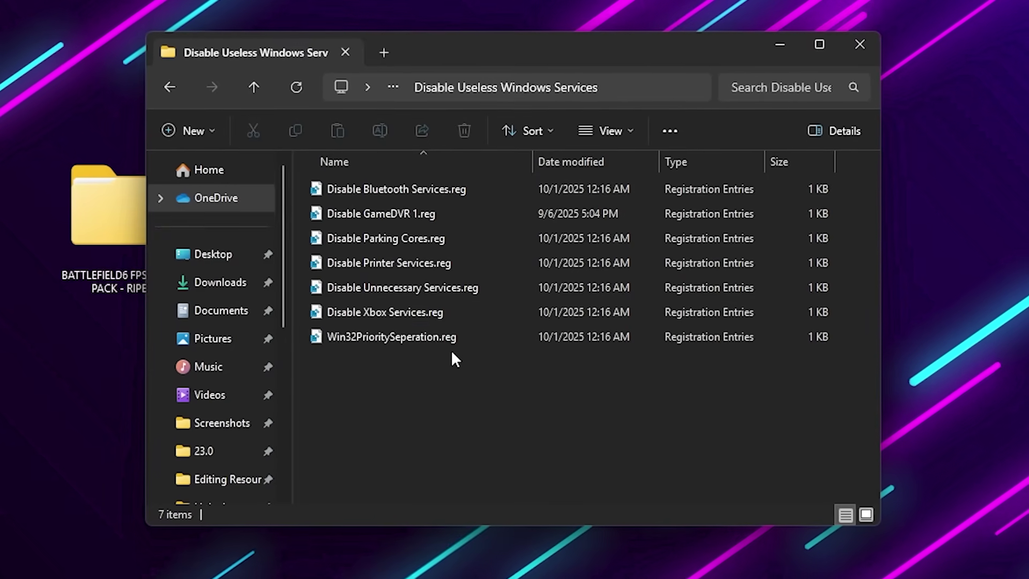
pyautogui.moveTo(451, 349); pyautogui.dragTo(327, 183)
pyautogui.click(421, 360)
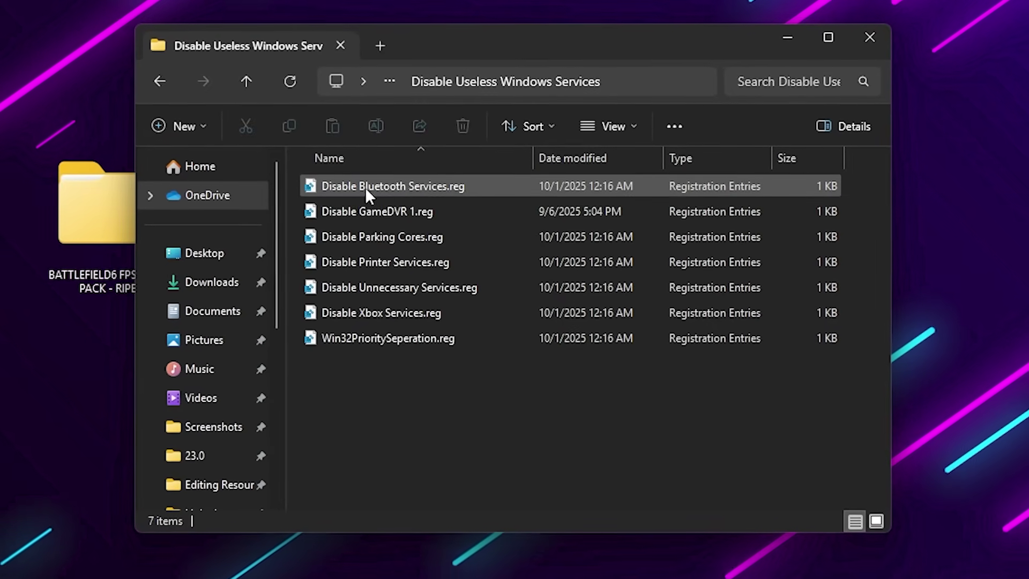
pyautogui.moveTo(432, 368); pyautogui.dragTo(359, 182)
pyautogui.click(417, 397)
# Step: Merge Win32PrioritySeperation.reg from the Disable Useless Windows Services folder into the registry, approving the permission request and import
pyautogui.doubleClick(401, 338)
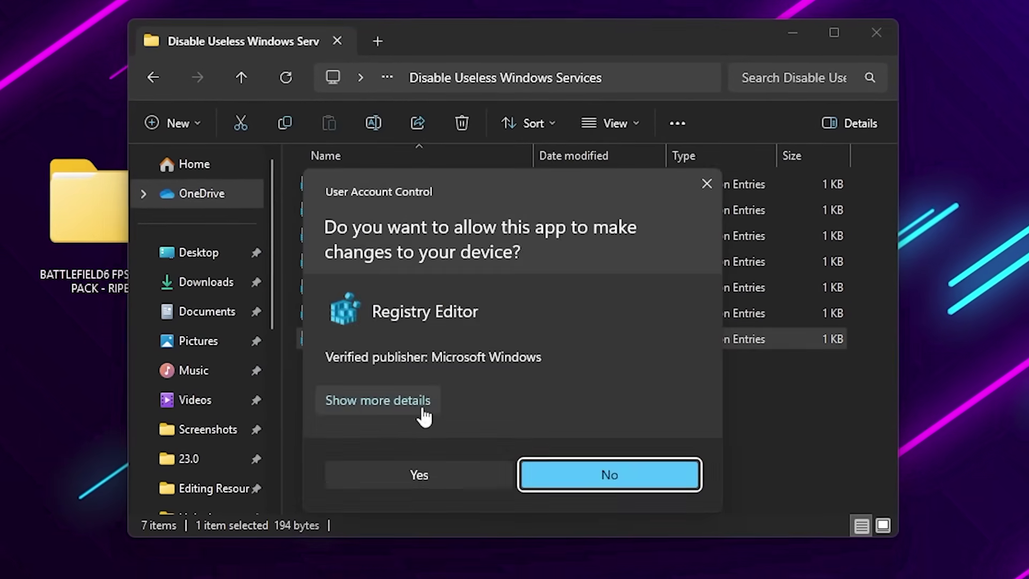
pyautogui.click(415, 480)
pyautogui.press('Return')
pyautogui.press('Return')
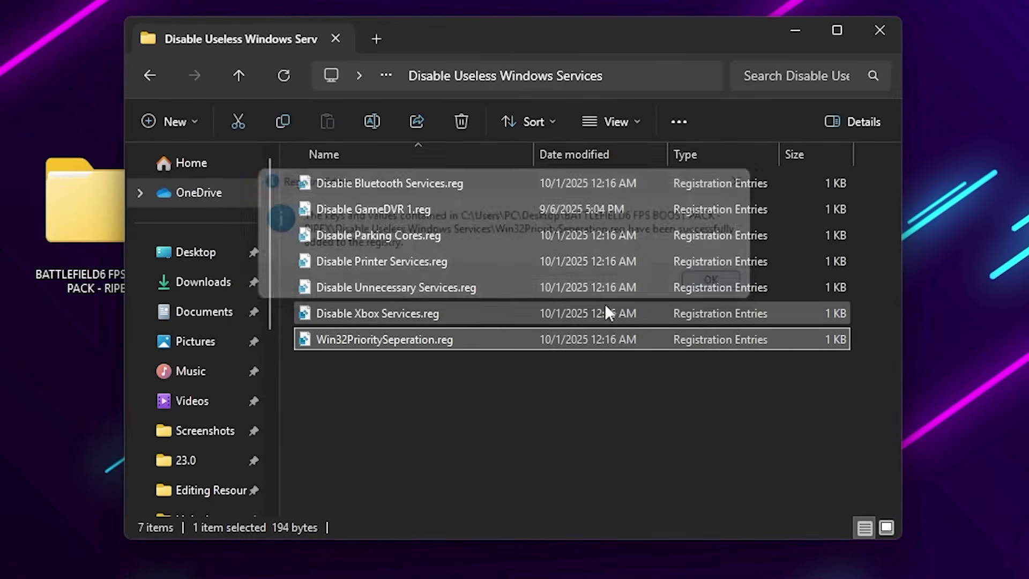
# Step: Merge Disable Xbox Services.reg into the registry, approving the permission request and import
pyautogui.click(382, 315)
pyautogui.doubleClick(381, 315)
pyautogui.click(417, 478)
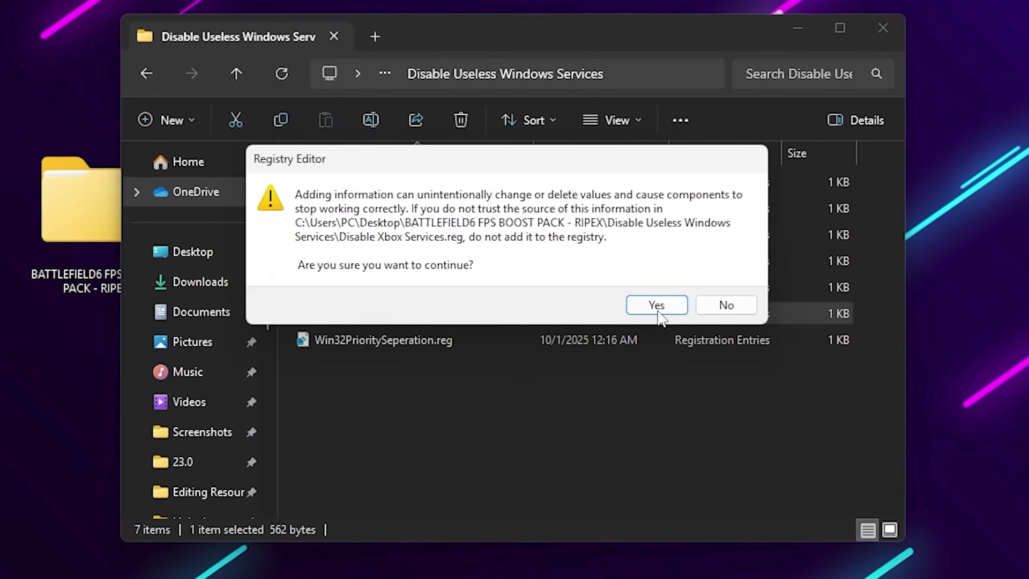
pyautogui.press('Return')
pyautogui.press('Return')
# Step: Merge Disable Unnecessary Services.reg into the registry and go back to the BATTLEFIELD6 FPS BOOST PACK - RIPEX folder
pyautogui.doubleClick(425, 292)
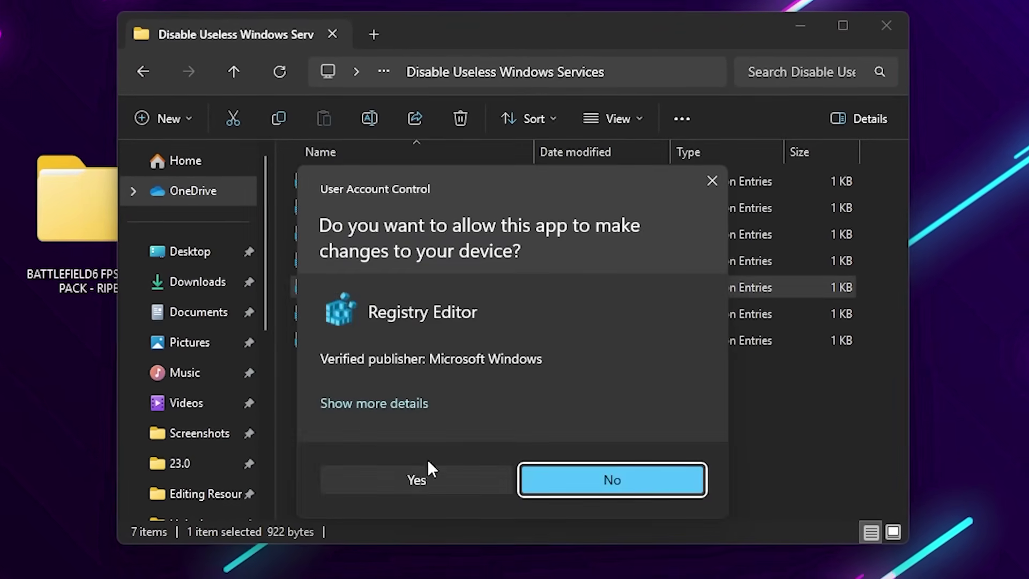
pyautogui.click(427, 472)
pyautogui.press('Return')
pyautogui.press('Return')
pyautogui.press('BackSpace')
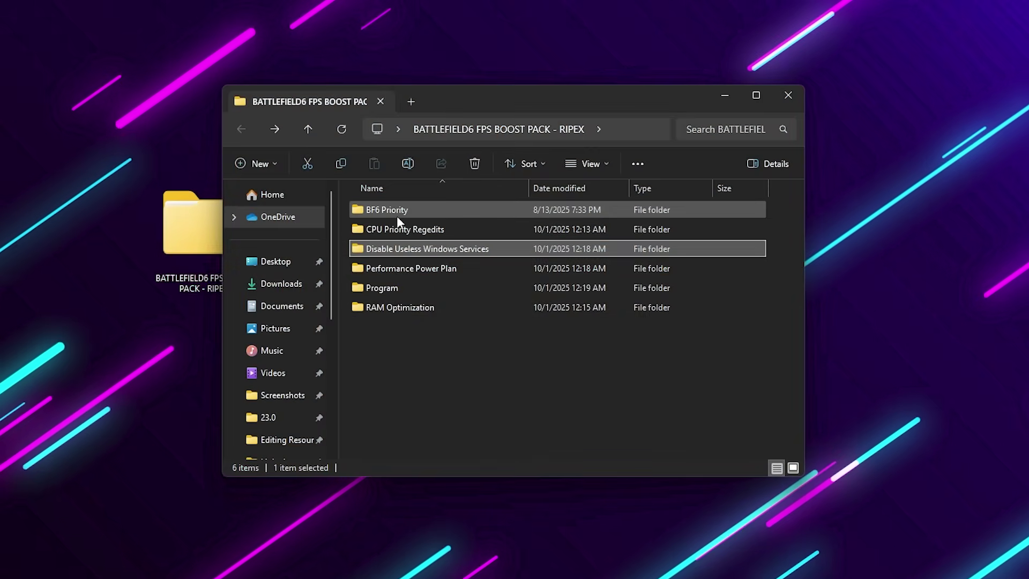
# Step: Open the BF6 Priority folder and merge BF6 HighPriority.reg into the registry, approving the permission request and import
pyautogui.doubleClick(397, 217)
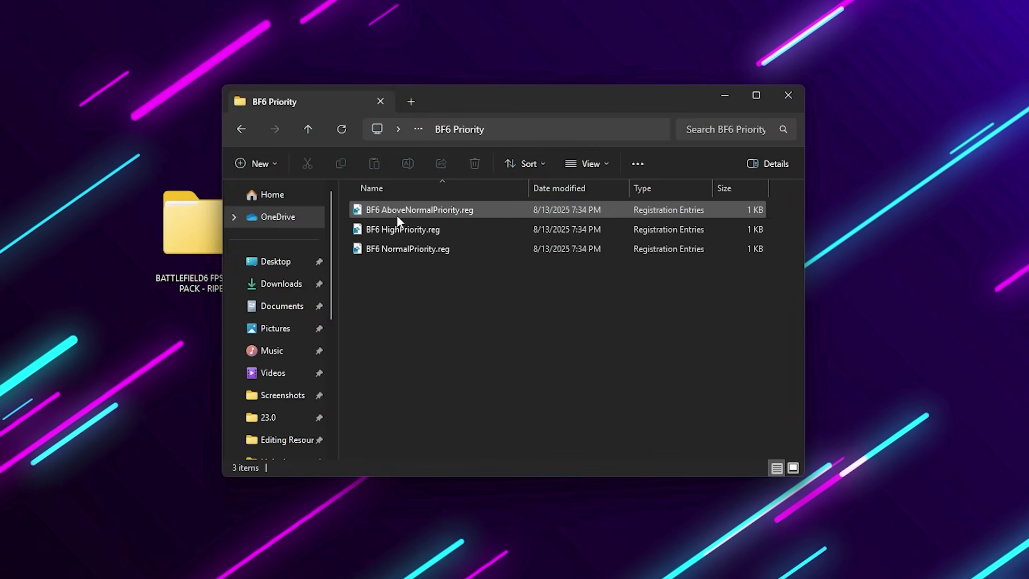
pyautogui.moveTo(470, 282); pyautogui.dragTo(367, 200)
pyautogui.click(525, 313)
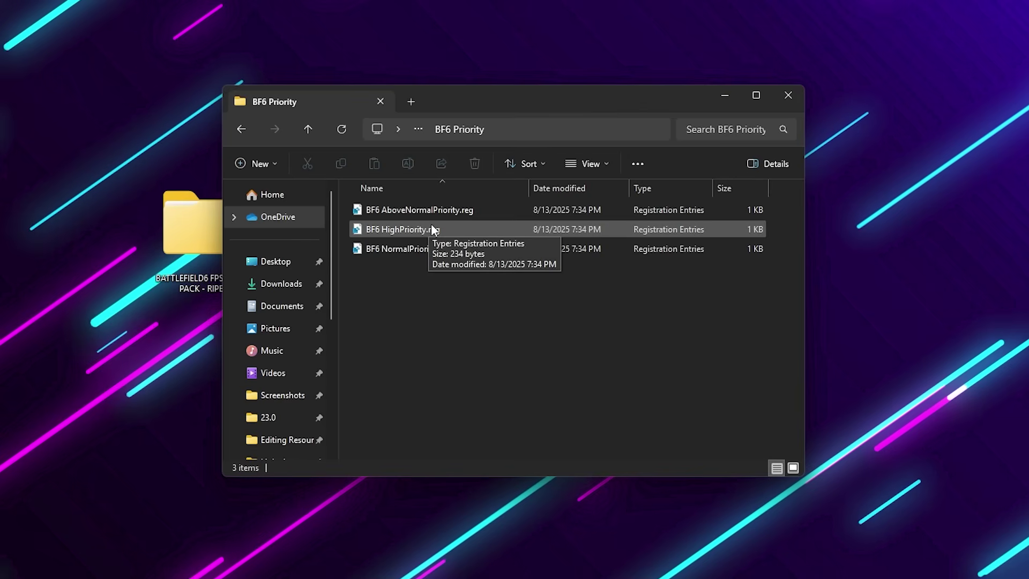
pyautogui.doubleClick(416, 229)
pyautogui.click(447, 428)
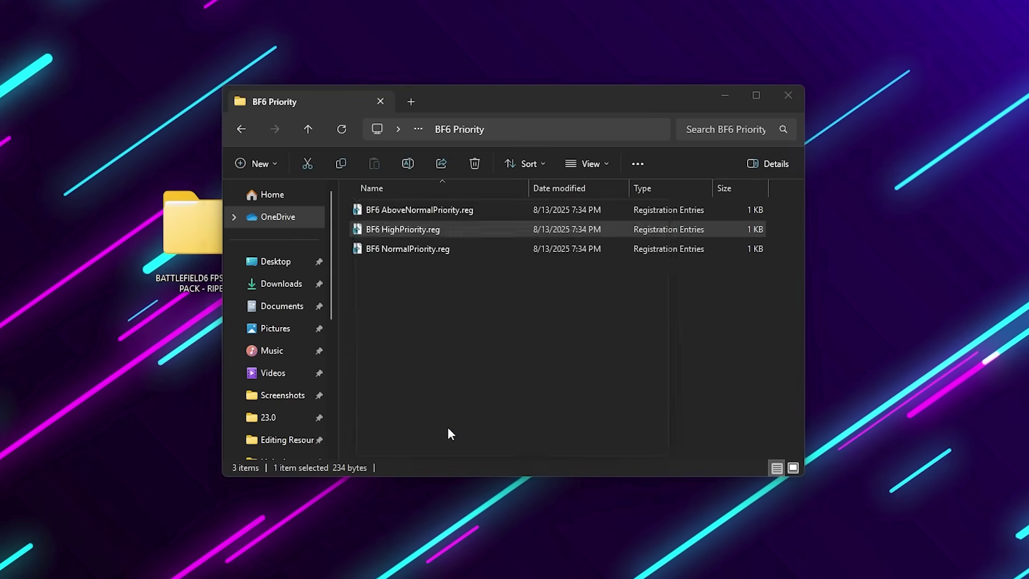
pyautogui.click(616, 301)
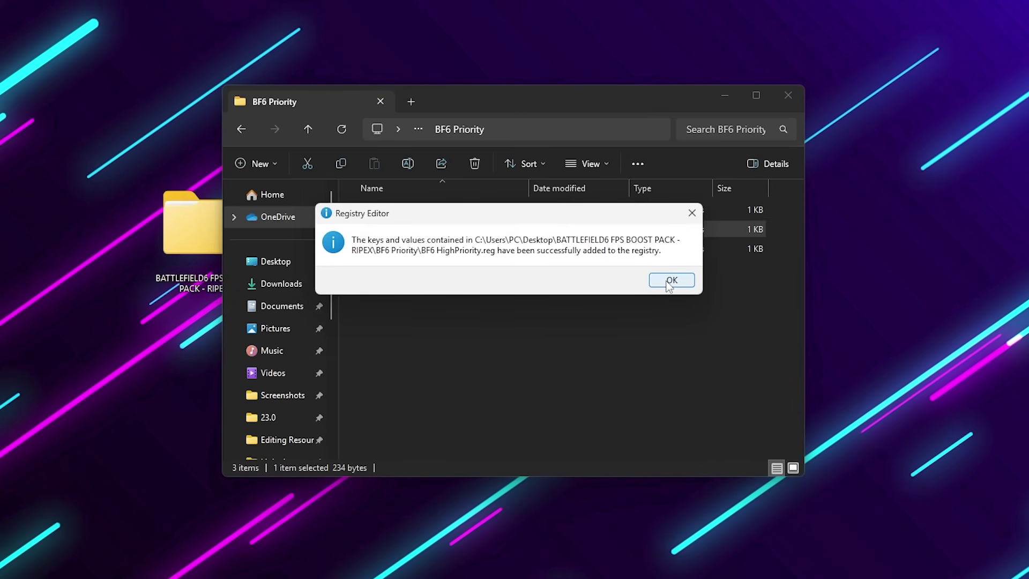
pyautogui.click(670, 281)
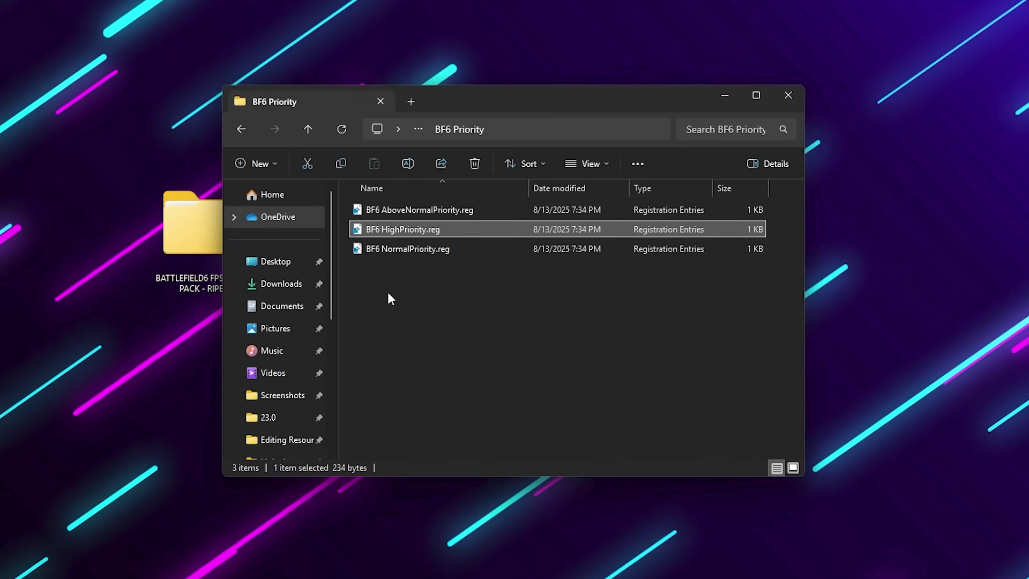
# Step: Go back to the boost pack folder, open Power Options from Performance Power Plan to check the active plan, and close it
pyautogui.hotkey('alt', 'Left')
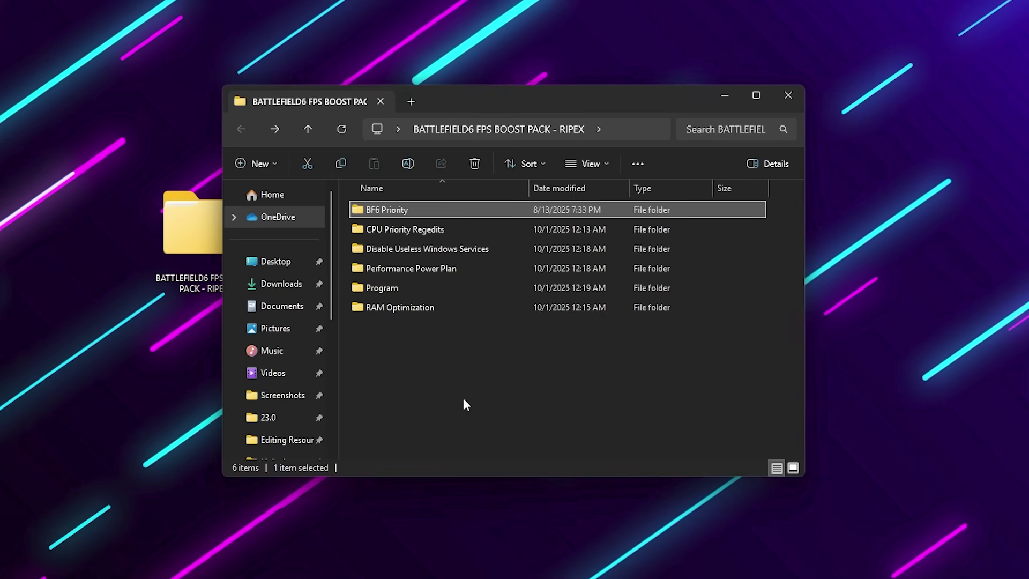
pyautogui.doubleClick(410, 269)
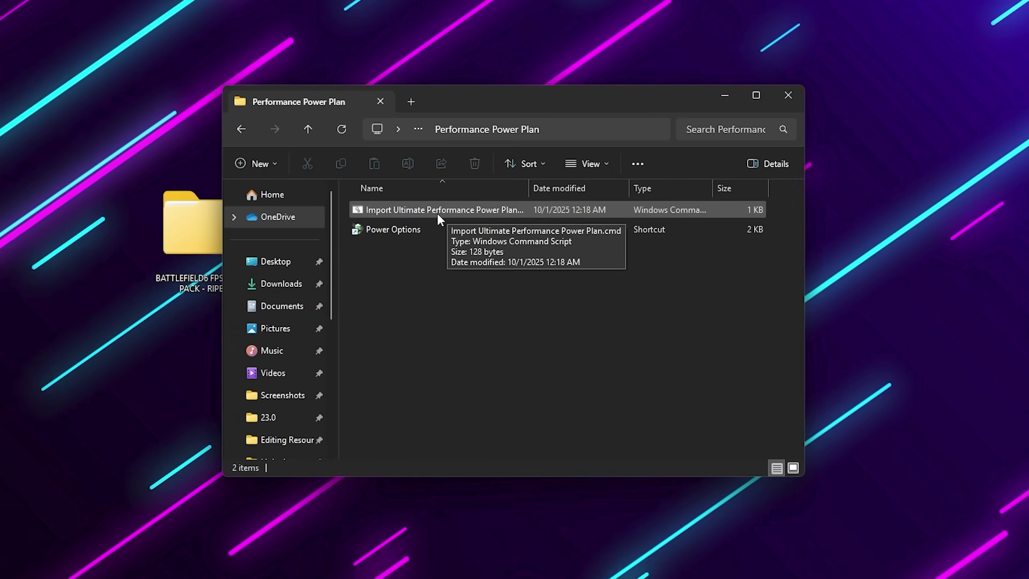
pyautogui.click(396, 230)
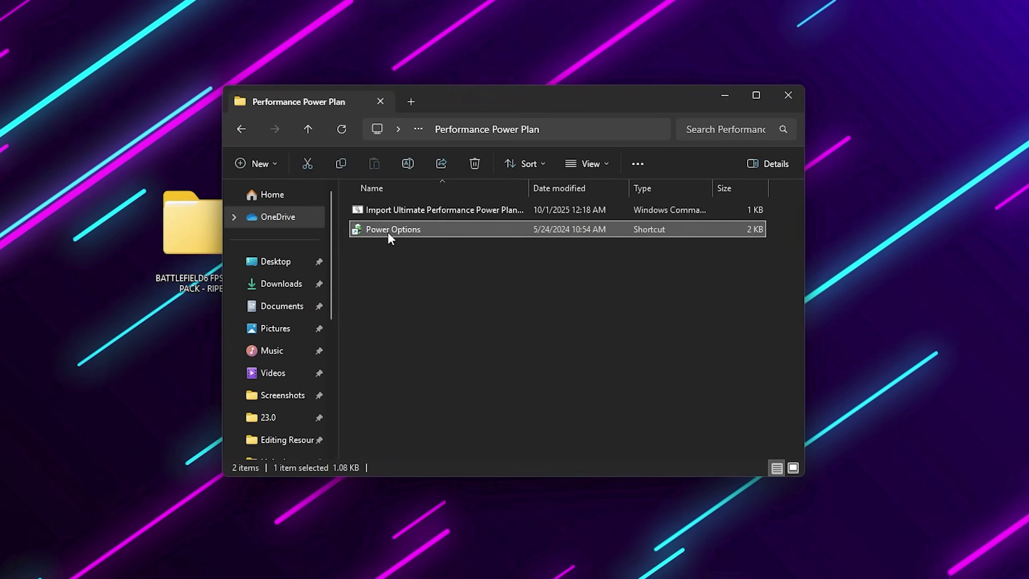
pyautogui.doubleClick(388, 231)
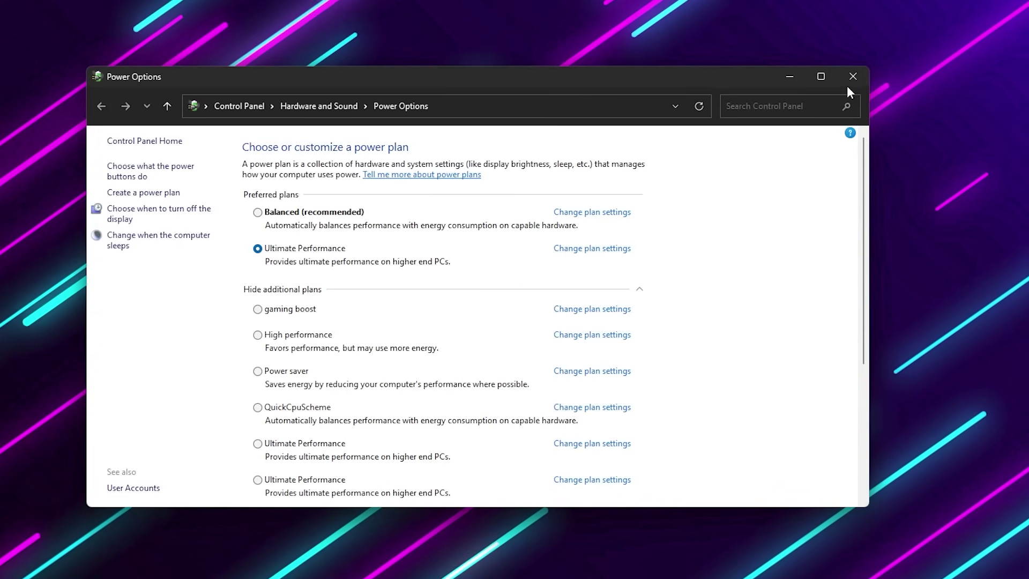
pyautogui.click(850, 81)
# Step: Go back to the boost pack folder, open RAM Optimization and merge 32GB Ram.reg into the registry, approving the import
pyautogui.hotkey('alt', 'Left')
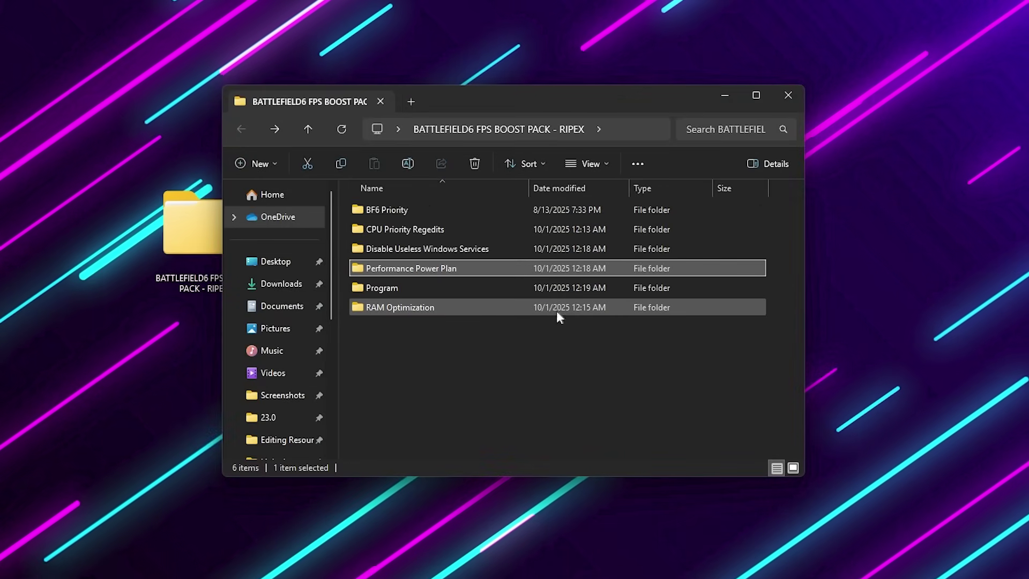
pyautogui.doubleClick(383, 307)
pyautogui.moveTo(512, 388); pyautogui.dragTo(391, 211)
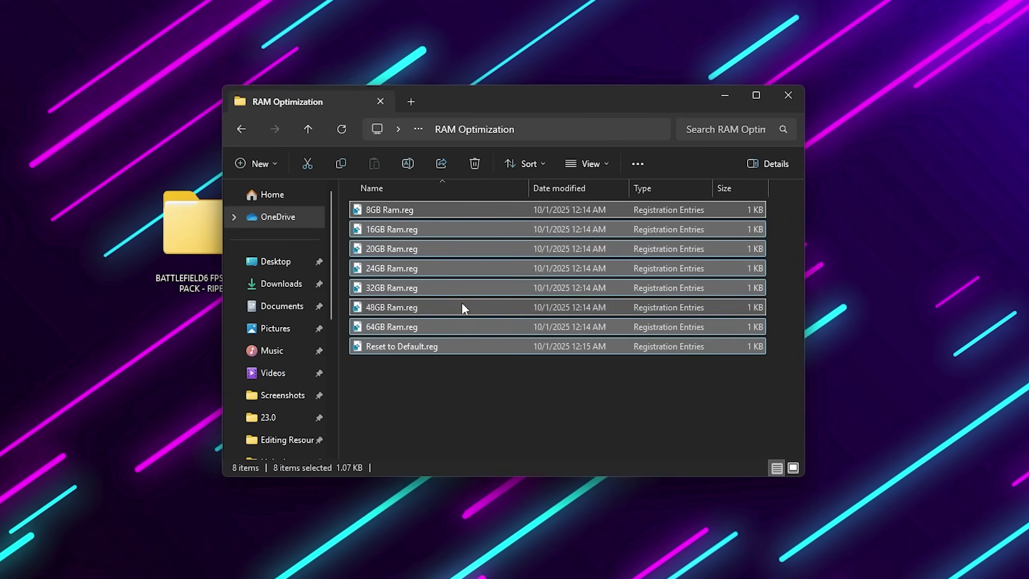
pyautogui.click(491, 439)
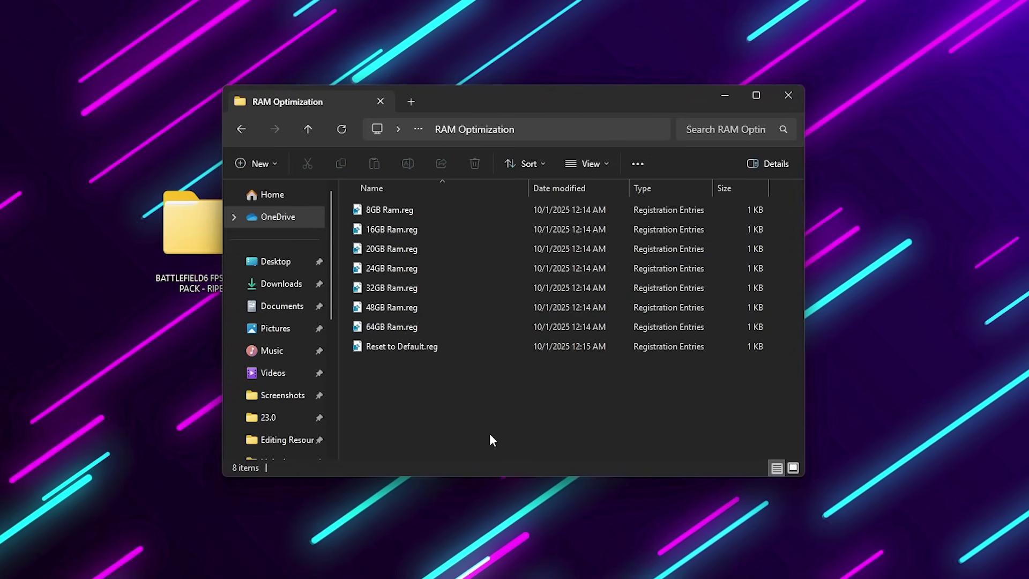
pyautogui.click(394, 289)
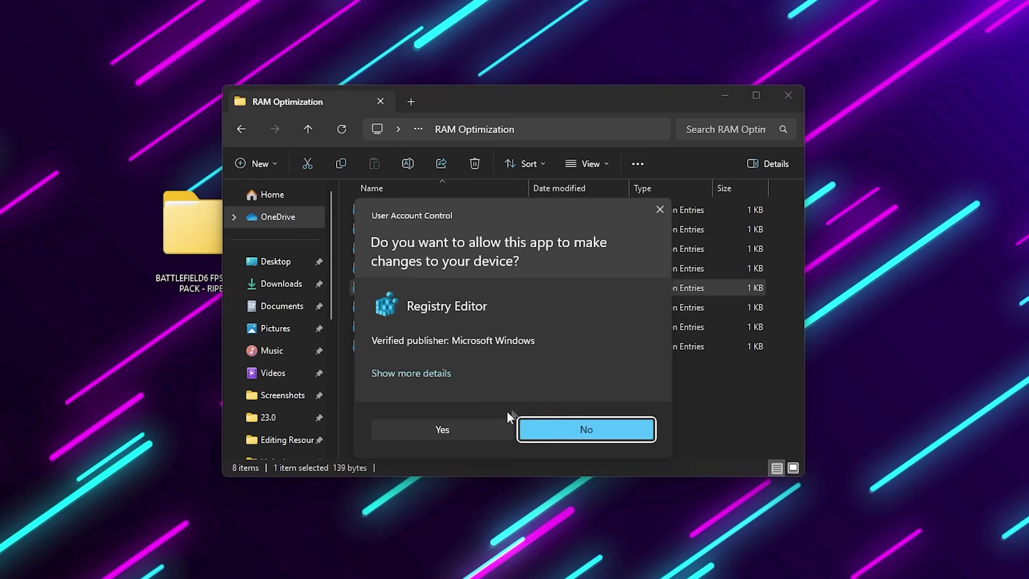
pyautogui.click(495, 426)
pyautogui.click(615, 299)
pyautogui.click(669, 280)
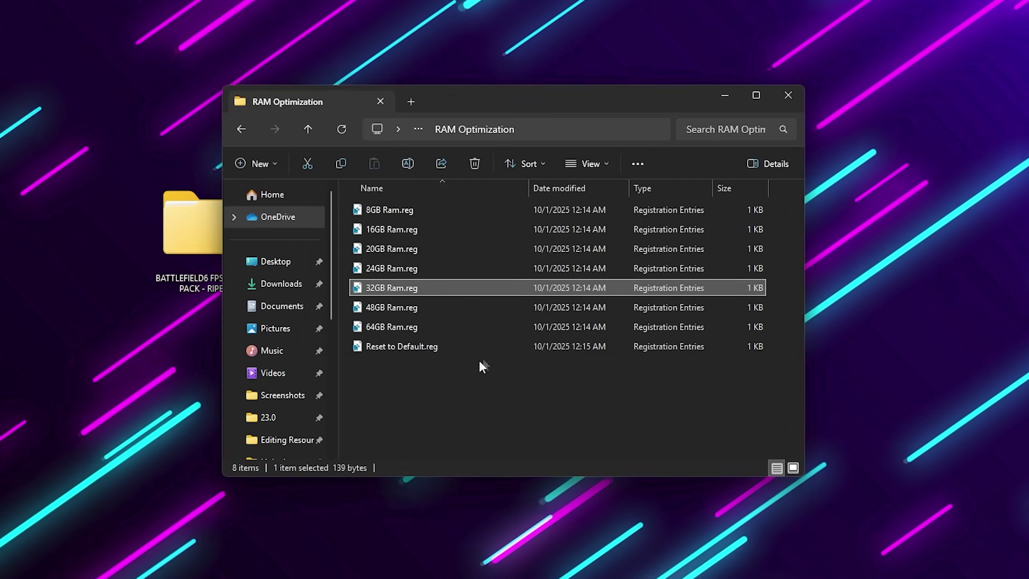
# Step: Return to the boost pack folder and open the Program folder
pyautogui.moveTo(482, 377); pyautogui.dragTo(370, 207)
pyautogui.click(429, 414)
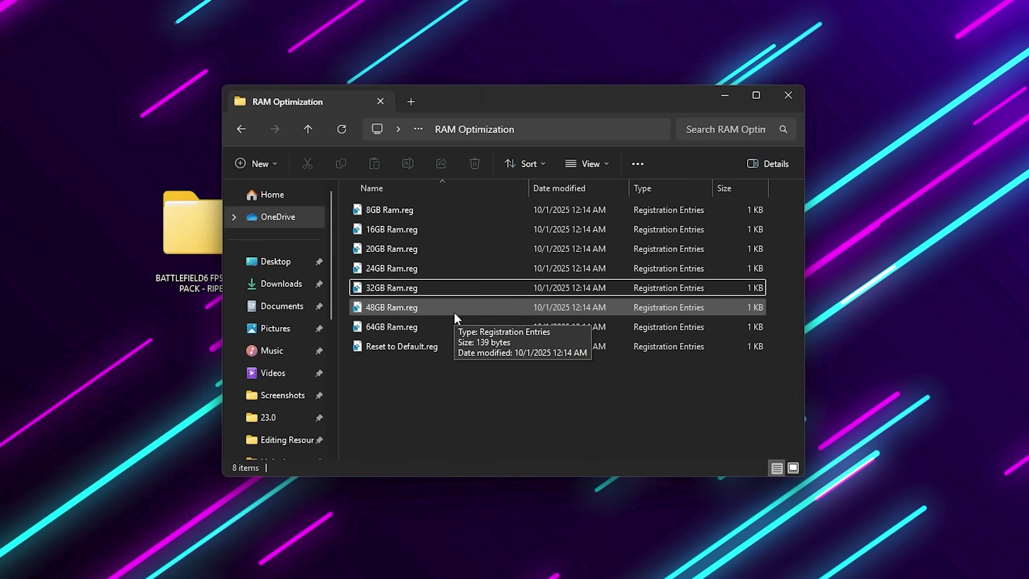
pyautogui.hotkey('alt', 'Up')
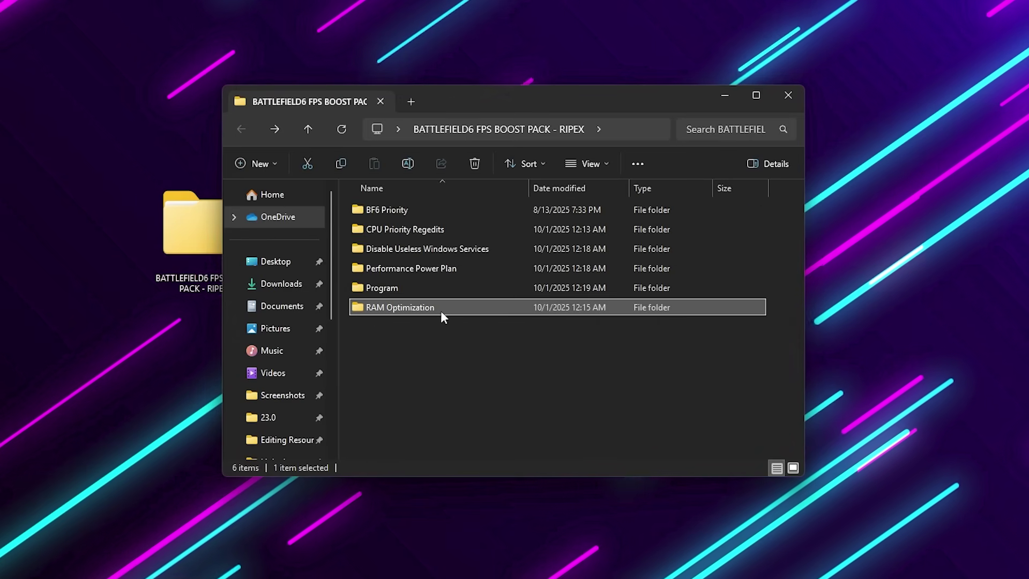
pyautogui.doubleClick(423, 287)
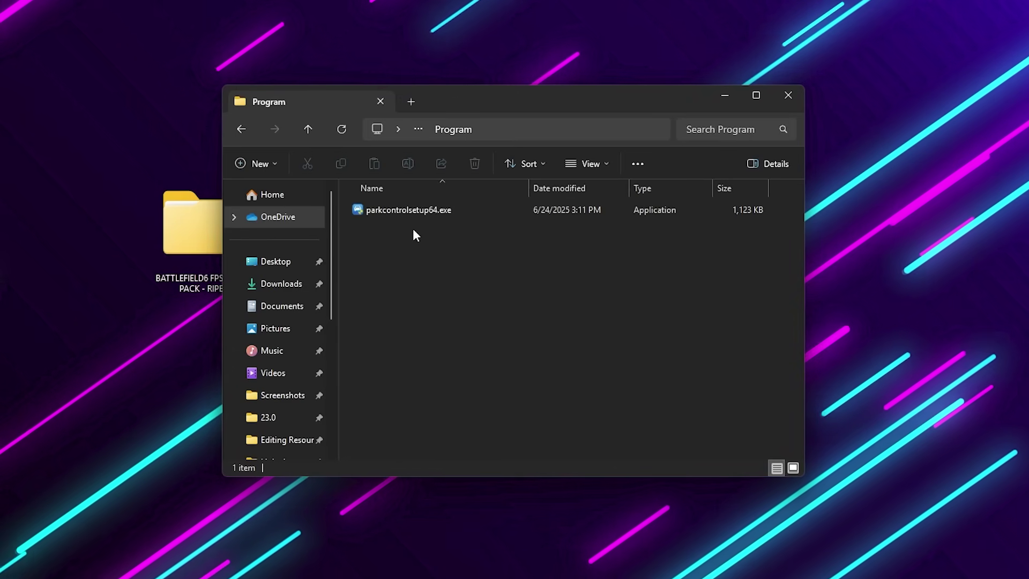
# Step: Launch ParkControl, approve its permission request and confirm the CPU settings for the Ultimate Performance power profile
pyautogui.press('super')
pyautogui.write('parkcontrol')
pyautogui.press('Return')
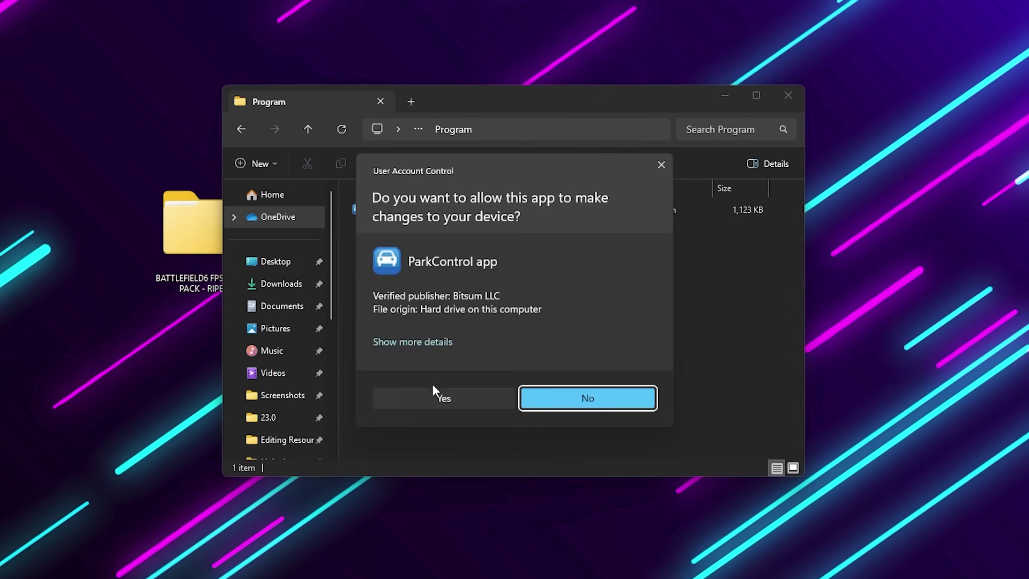
pyautogui.click(437, 399)
pyautogui.click(504, 70)
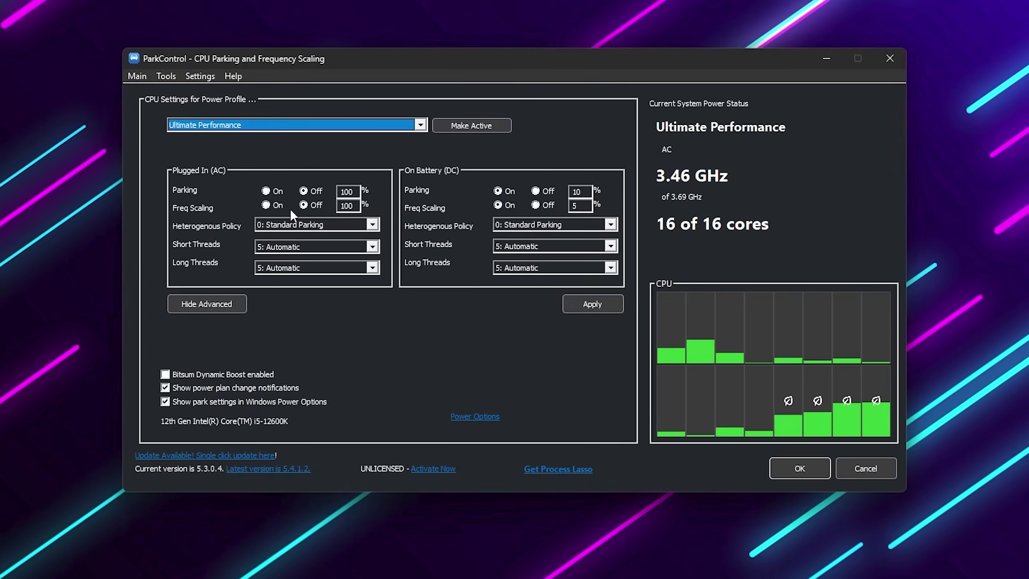
pyautogui.click(815, 464)
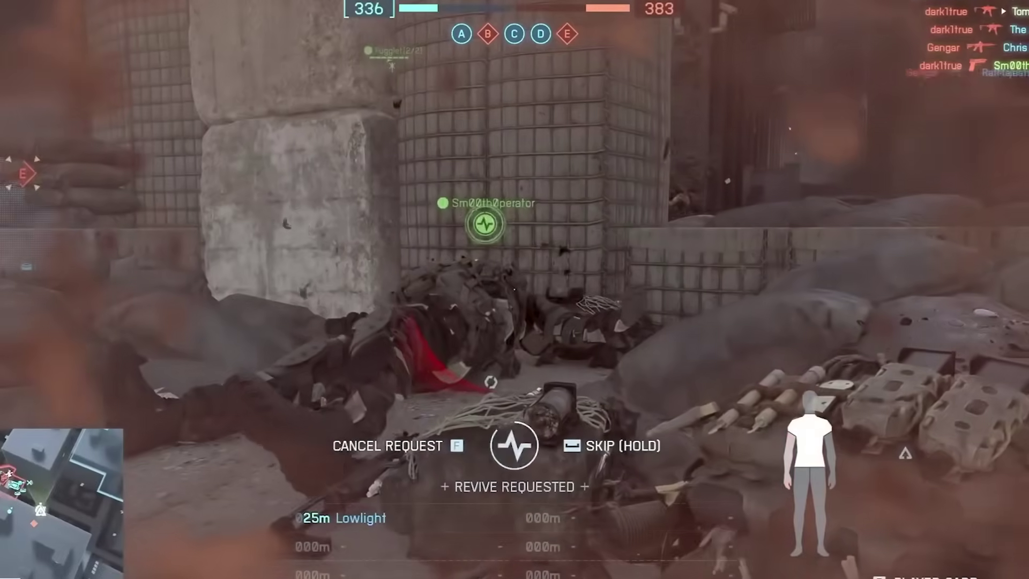
pyautogui.press('f')
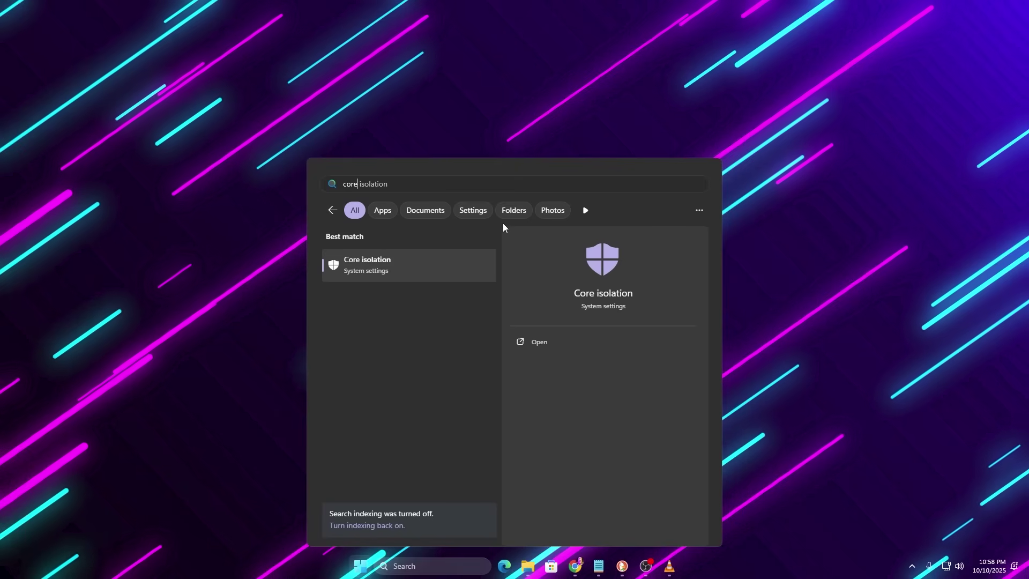
# Step: Open the Core isolation system settings from the Windows search
pyautogui.press('Return')
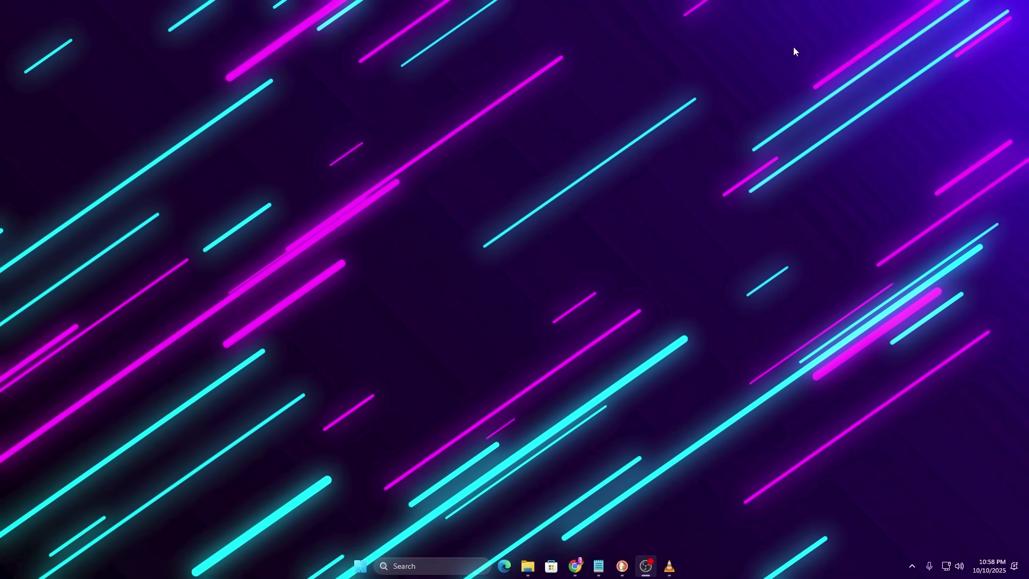
# Step: Search Windows for "game", open the Game Mode settings to check that Game Mode is on, and close Settings
pyautogui.press('super')
pyautogui.write('game')
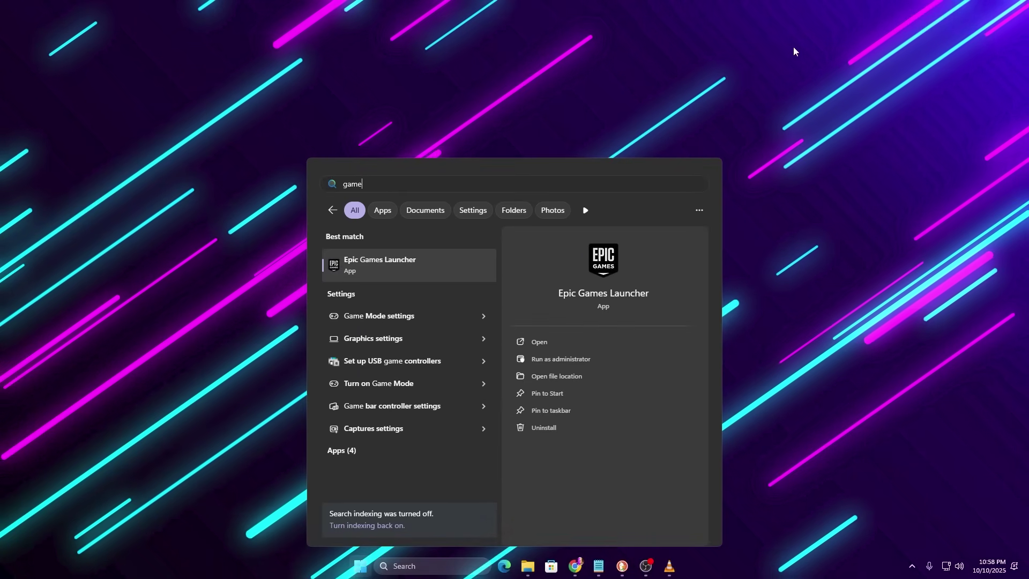
pyautogui.press('Down')
pyautogui.press('Return')
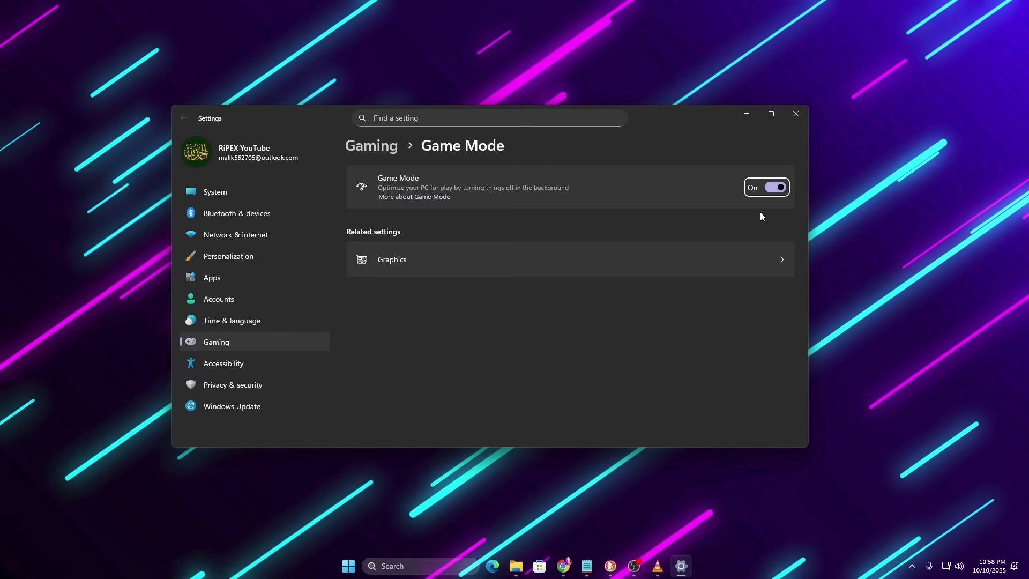
pyautogui.click(795, 115)
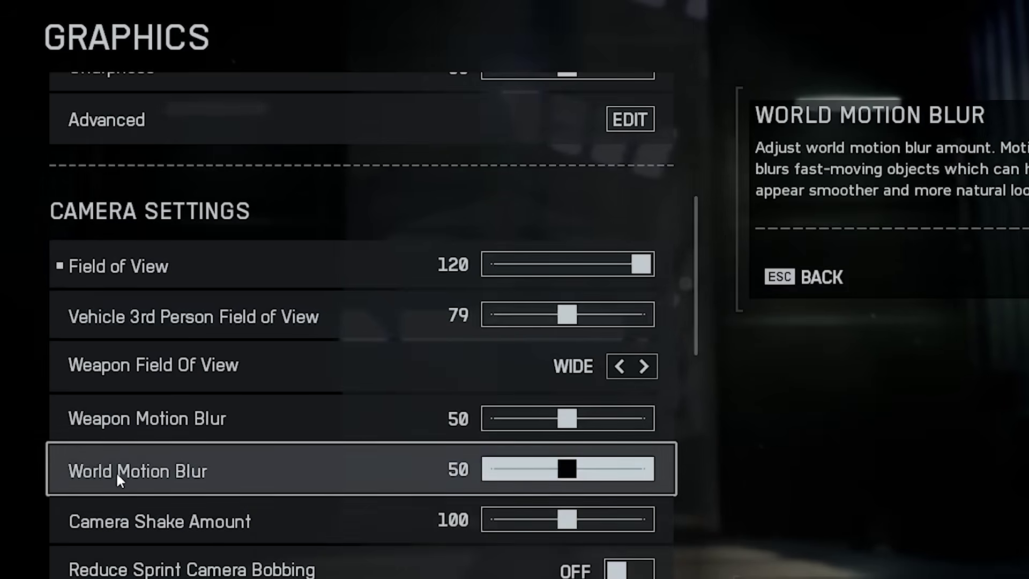
# Step: In Battlefield 6's graphics camera settings, set World Motion Blur to 0 and Camera Shake Amount to 50
pyautogui.click(490, 468)
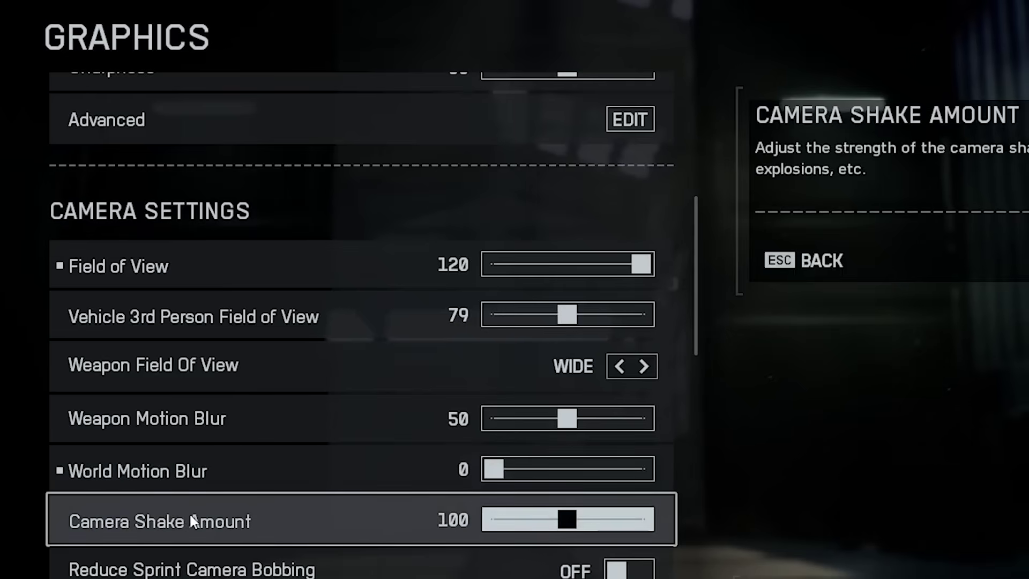
pyautogui.moveTo(562, 519); pyautogui.dragTo(402, 496)
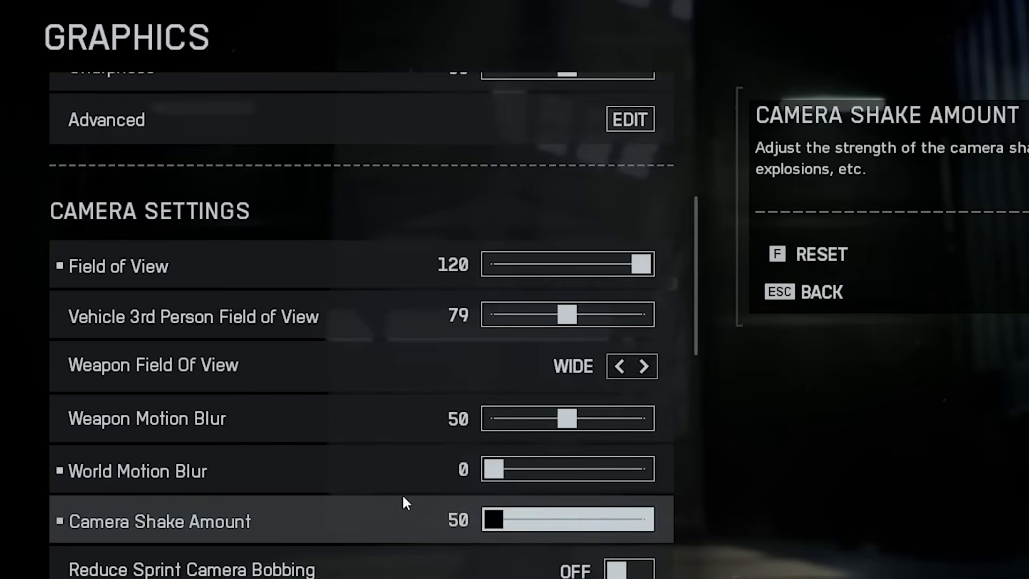
# Step: Turn off Film Grain and switch on Reduce Sprint Camera Bobbing in the camera settings
pyautogui.scroll(-3, 402, 496)
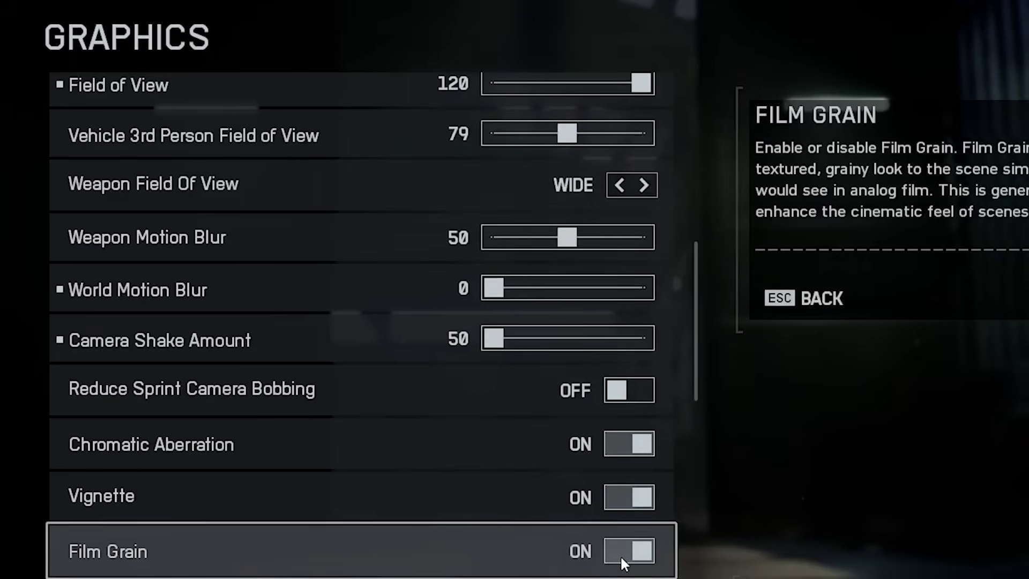
pyautogui.click(620, 553)
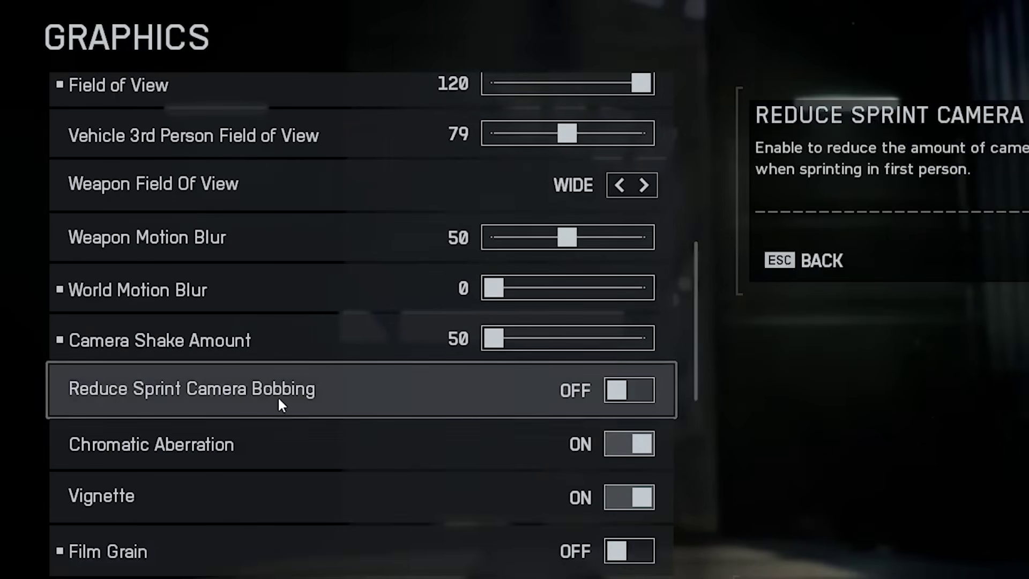
pyautogui.click(628, 391)
pyautogui.scroll(3, 628, 391)
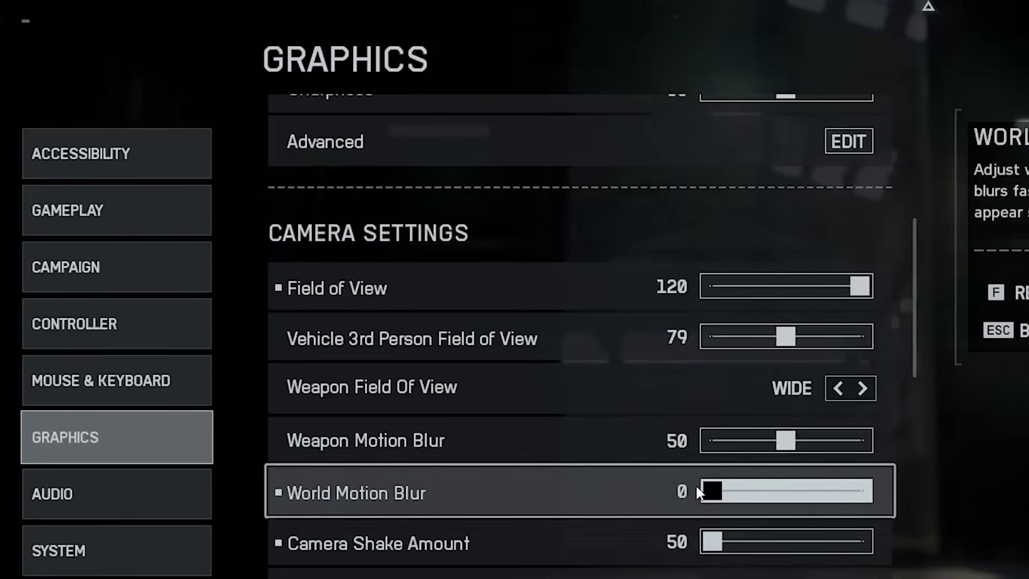
# Step: Open the detailed graphics quality settings and review the listed quality options
pyautogui.scroll(5, 695, 484)
pyautogui.click(494, 303)
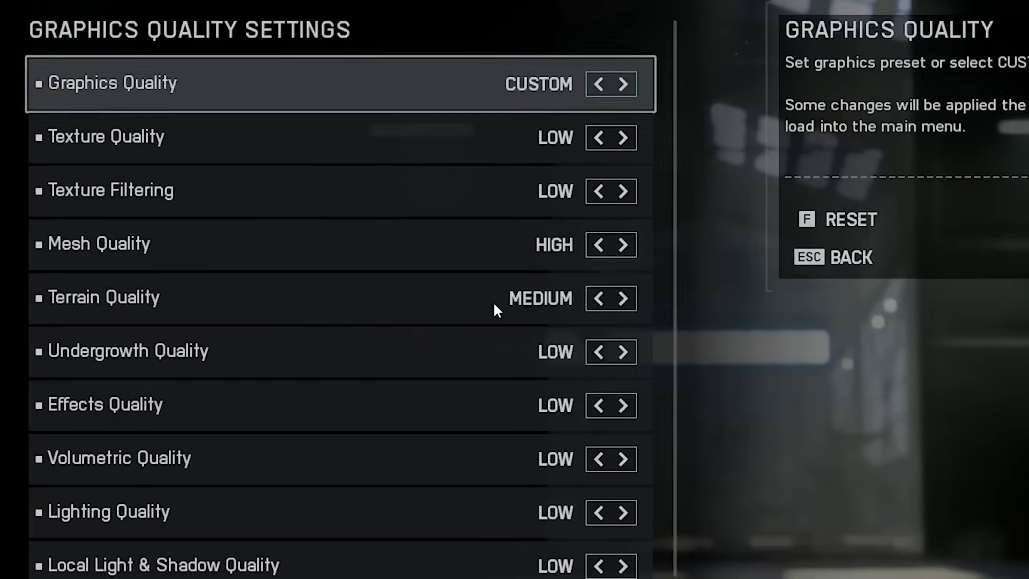
pyautogui.scroll(-4, 397, 348)
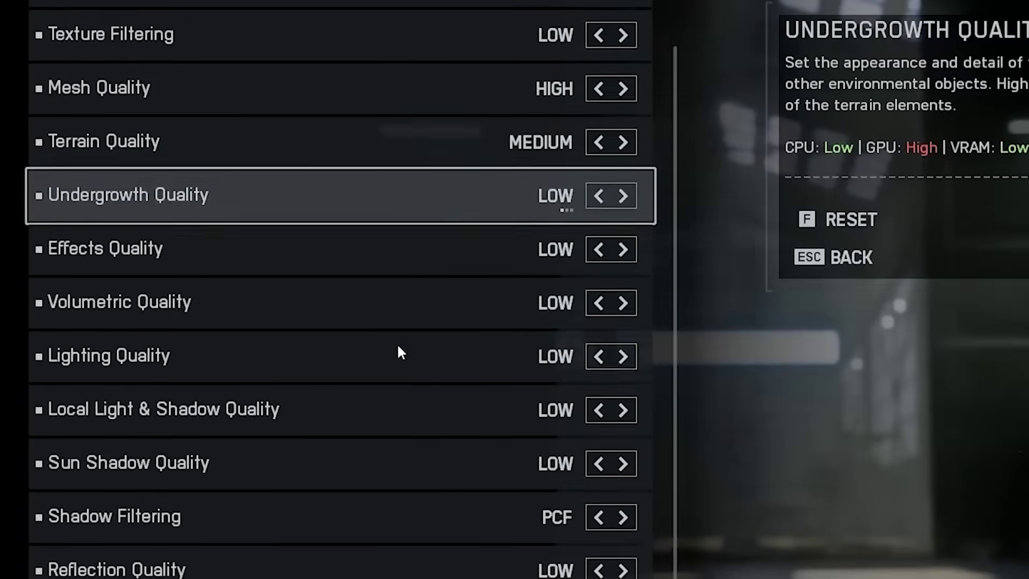
pyautogui.scroll(4, 397, 349)
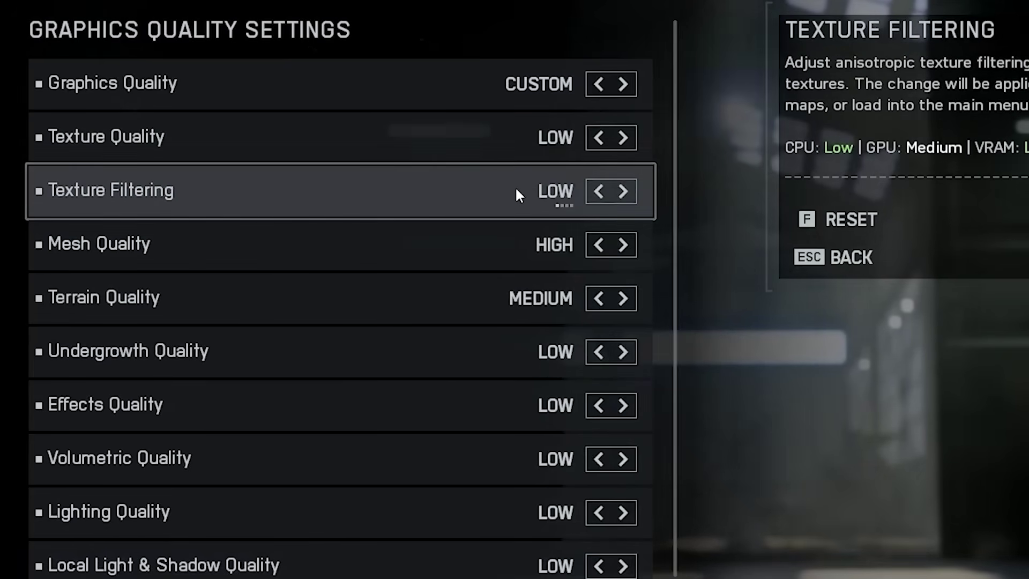
# Step: Set Mesh Quality to Medium and Terrain Quality to High in the graphics quality settings
pyautogui.click(494, 177)
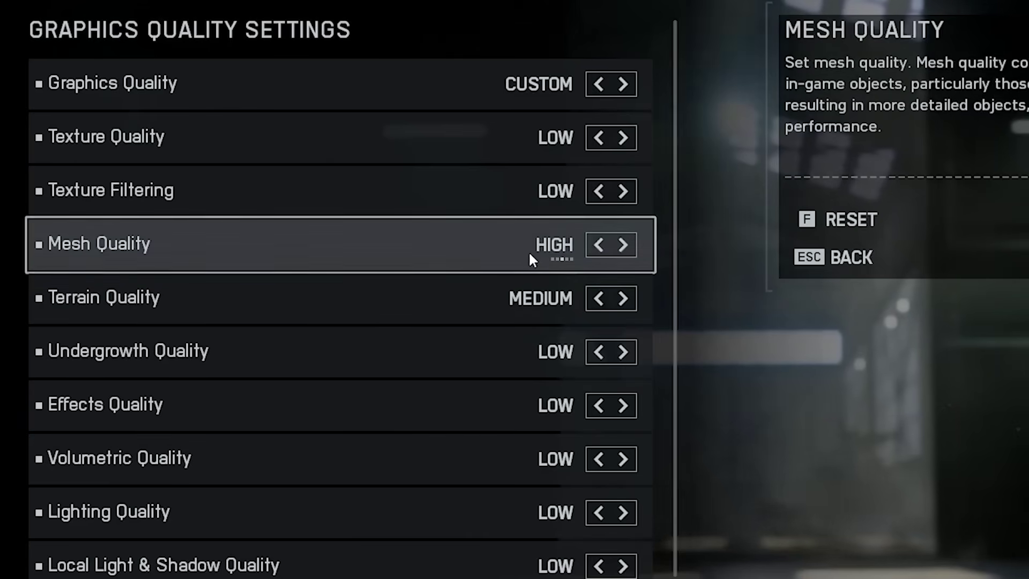
pyautogui.click(599, 244)
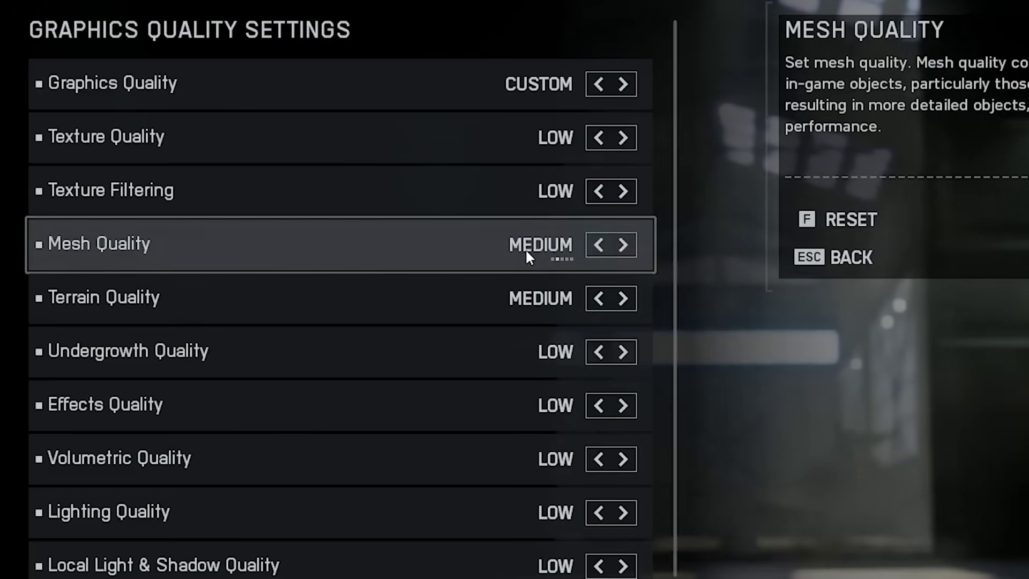
pyautogui.click(622, 247)
pyautogui.click(598, 244)
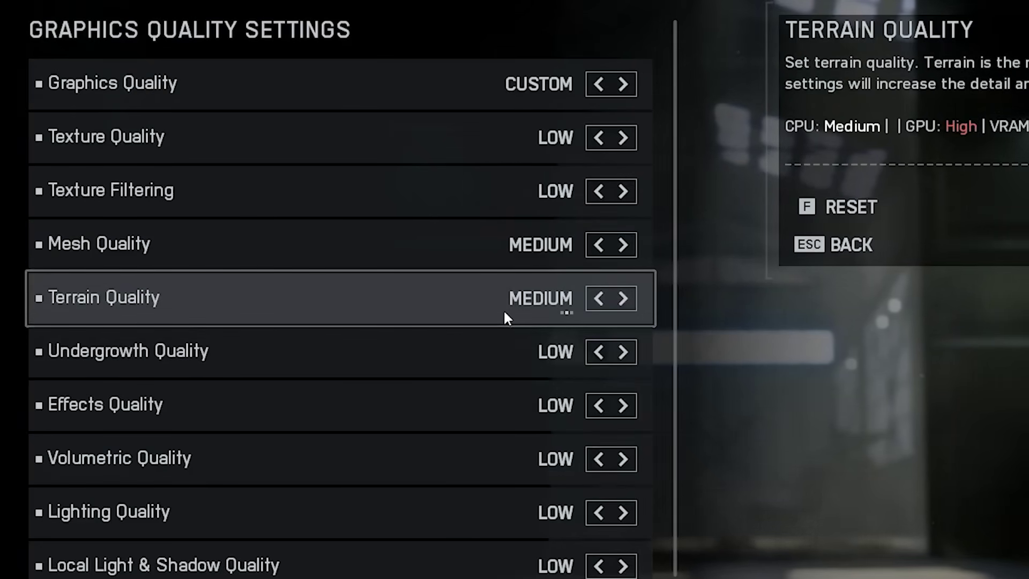
pyautogui.click(624, 301)
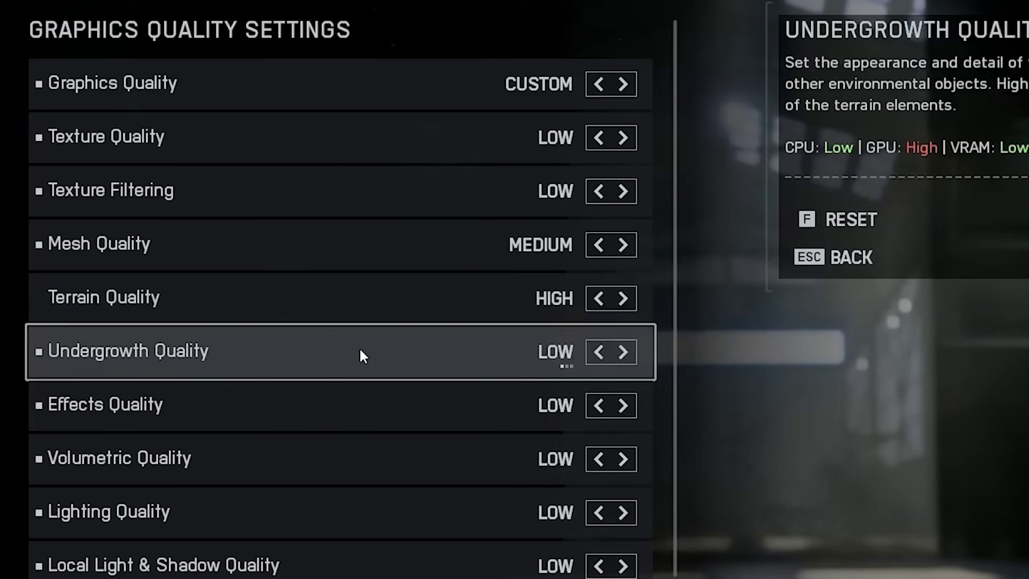
# Step: Try Local Light & Shadow Quality at High, return it to Low, and keep Shadow Filtering at PCF
pyautogui.scroll(-3, 294, 243)
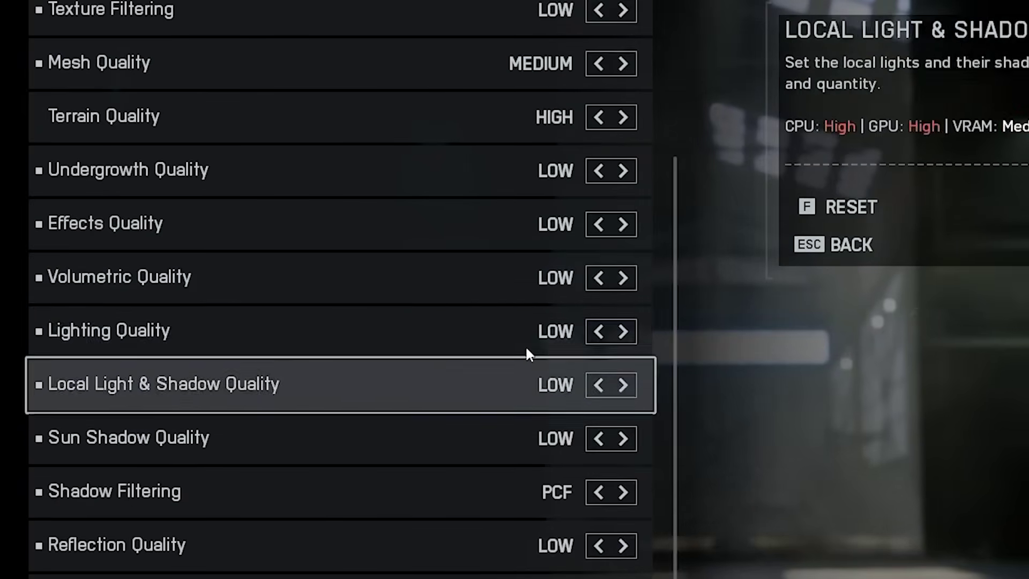
pyautogui.scroll(-1, 440, 335)
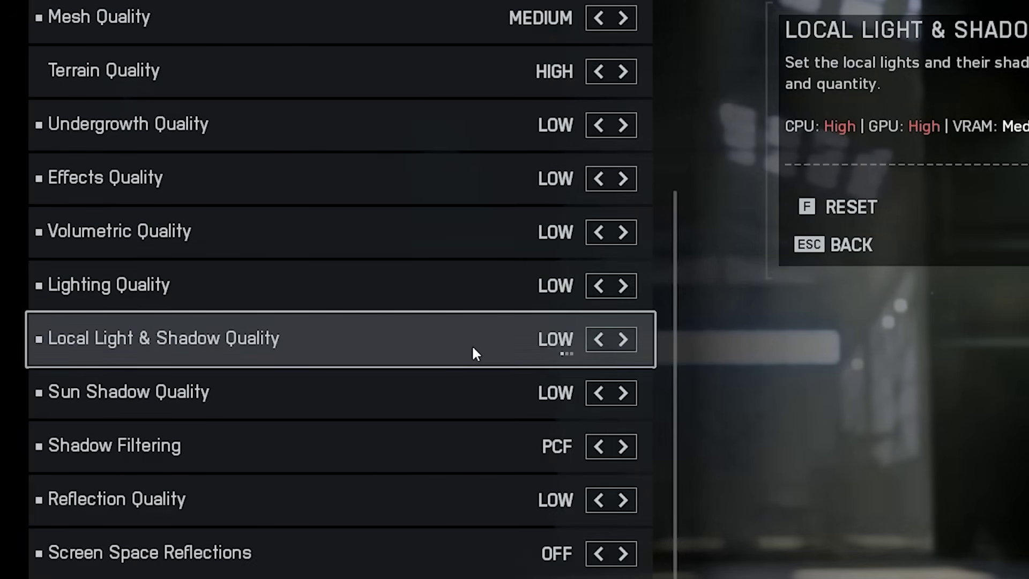
pyautogui.click(622, 339)
pyautogui.click(622, 339)
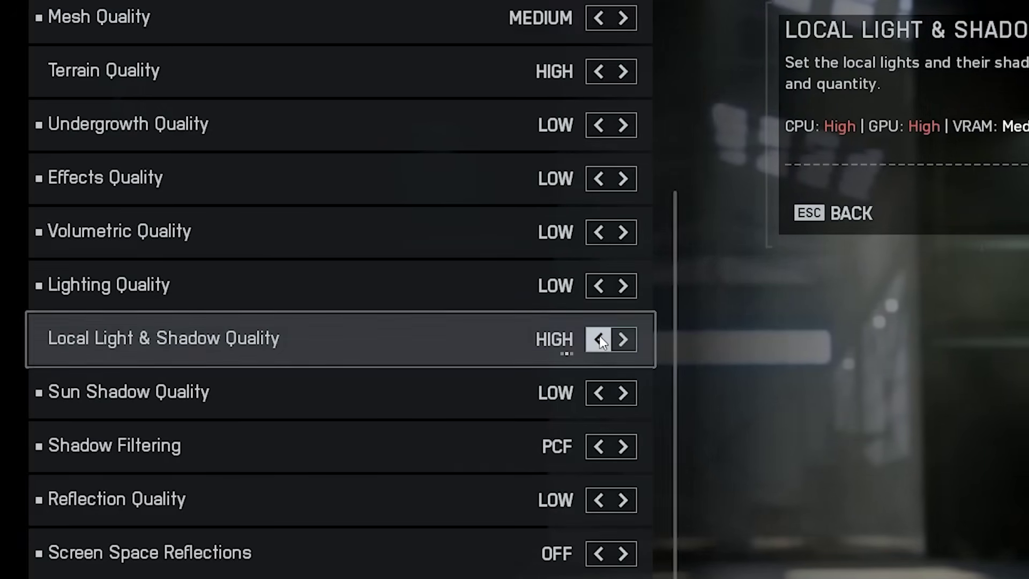
pyautogui.click(598, 339)
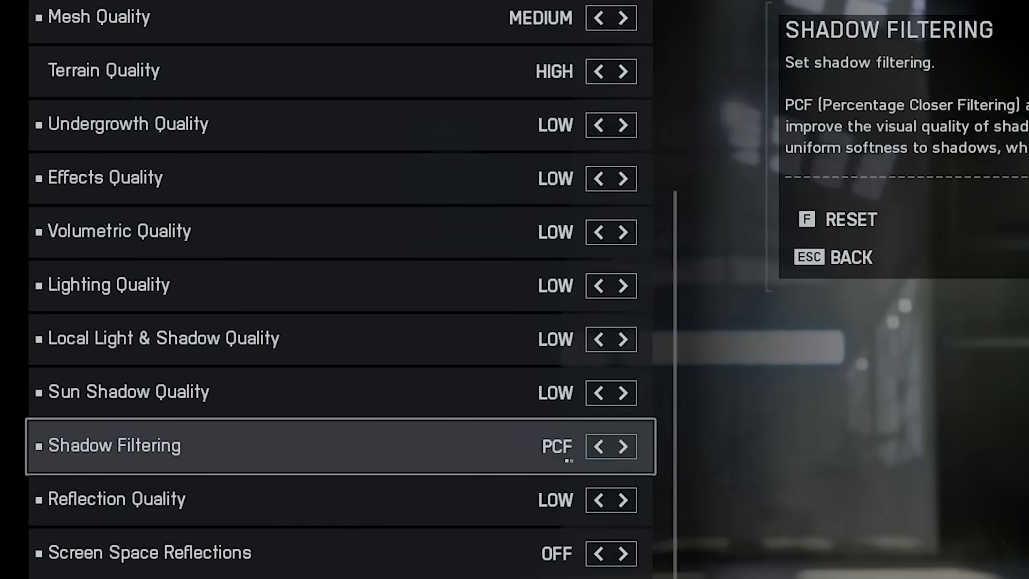
pyautogui.click(599, 447)
pyautogui.click(598, 446)
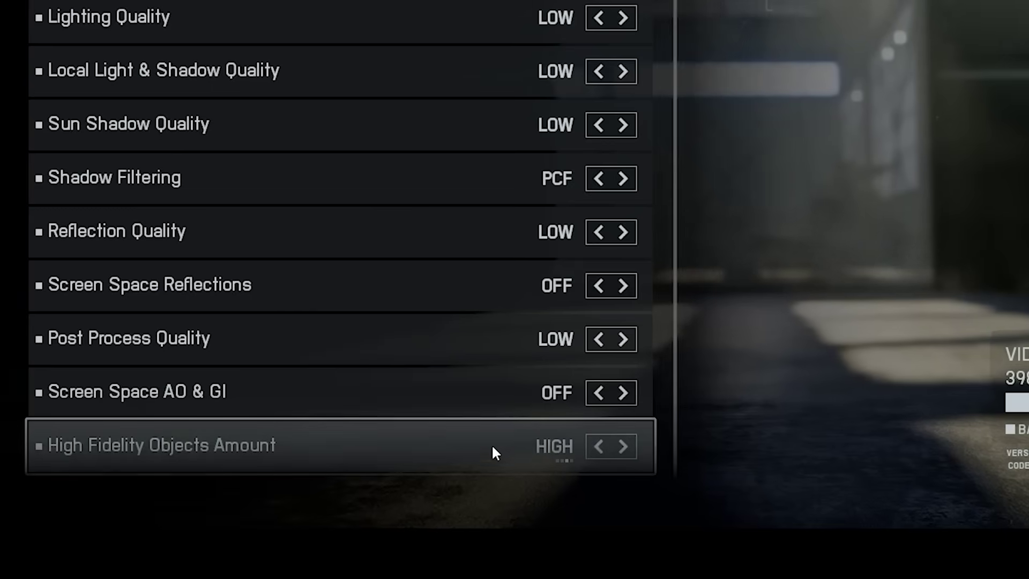
# Step: Set High Fidelity Objects Amount to Low and leave the graphics quality settings
pyautogui.click(599, 448)
pyautogui.click(621, 447)
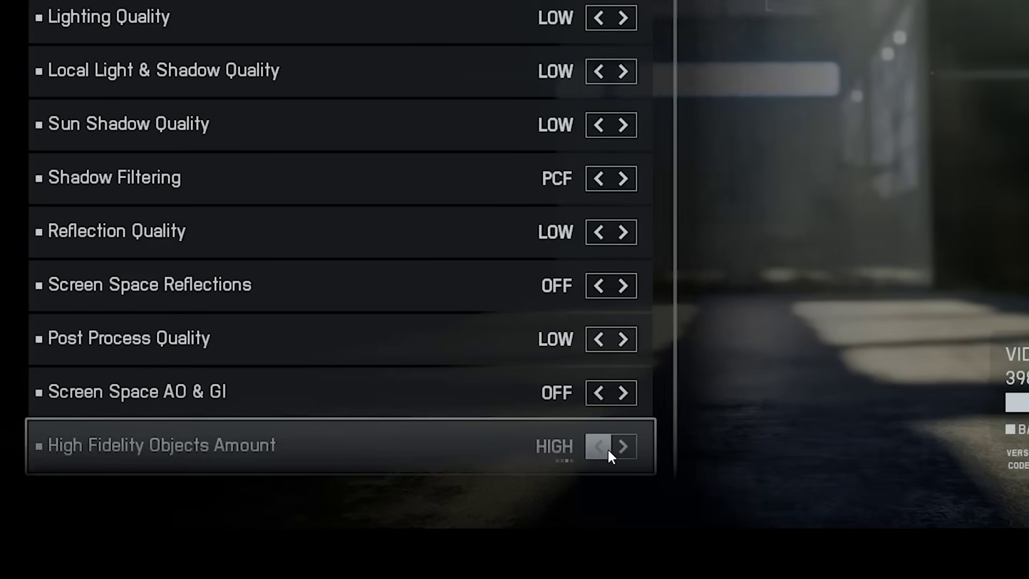
pyautogui.click(606, 448)
pyautogui.click(607, 448)
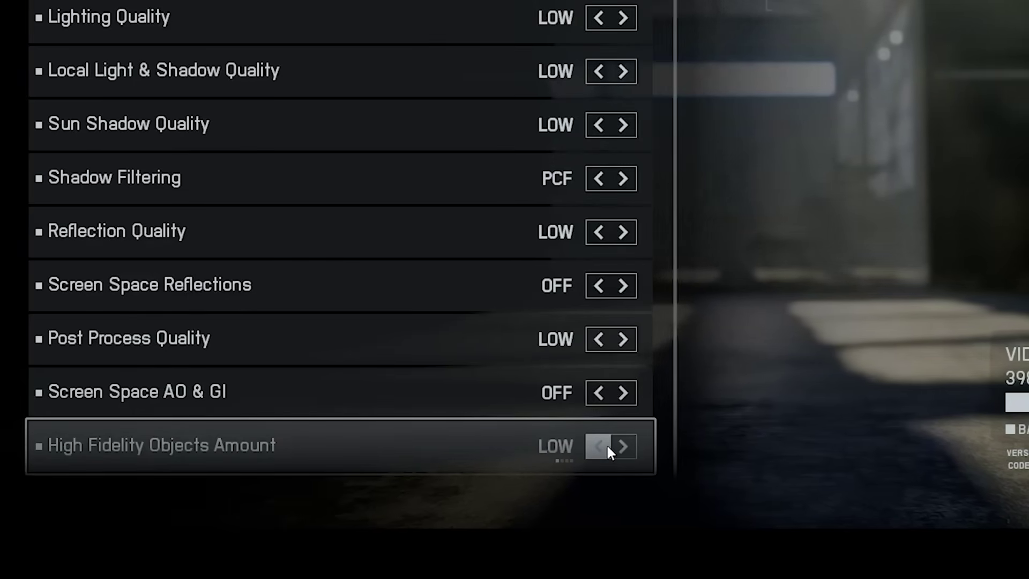
pyautogui.press('Escape')
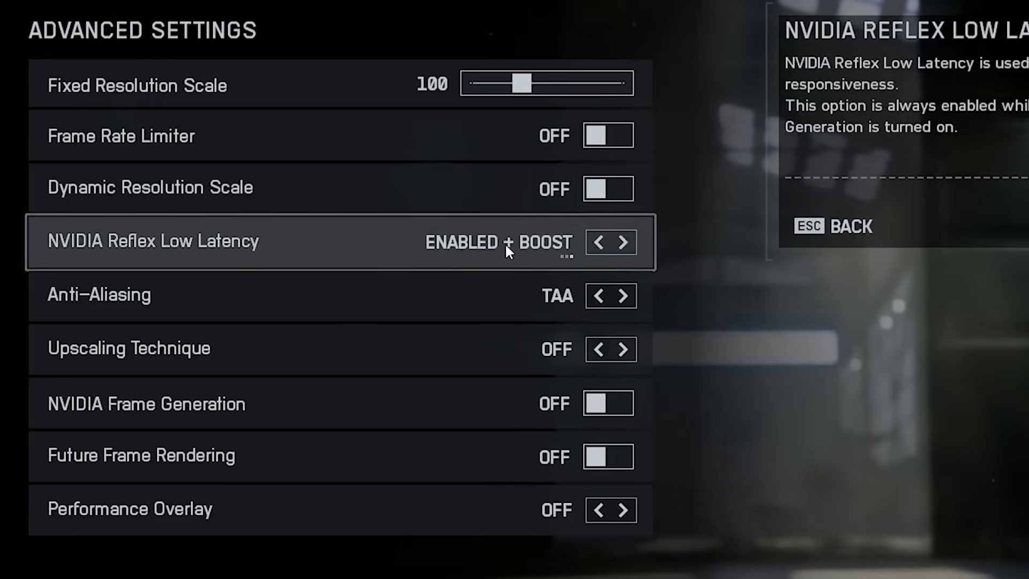
# Step: Try FSR Native AA as the Anti-Aliasing option in the advanced settings
pyautogui.press('Up')
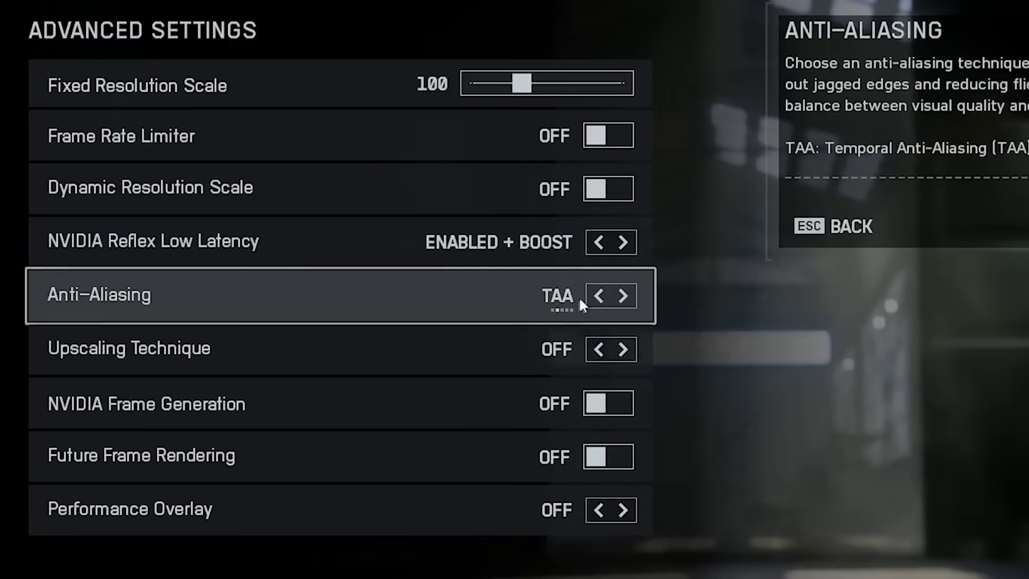
pyautogui.click(599, 296)
pyautogui.click(600, 297)
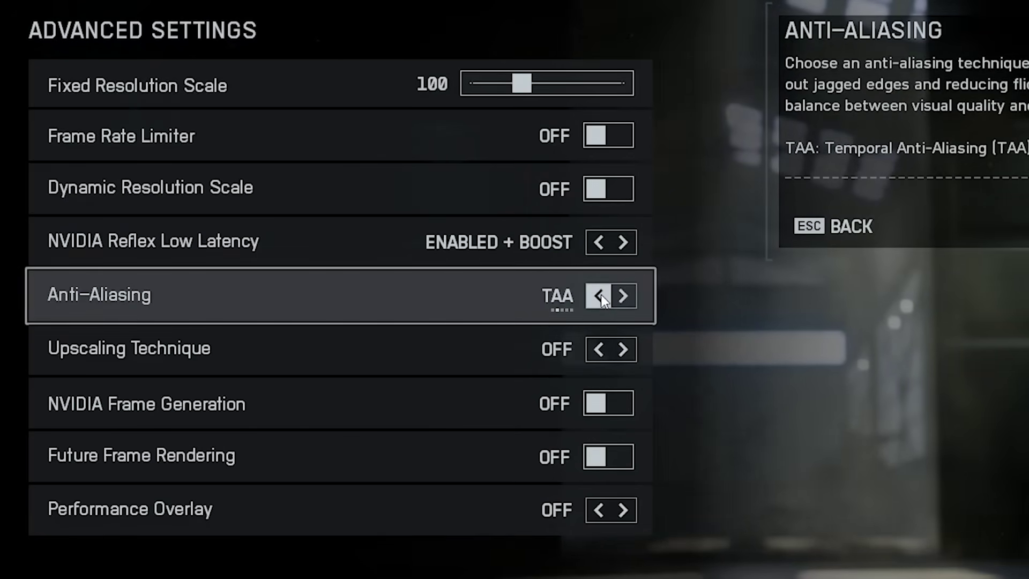
pyautogui.click(622, 296)
pyautogui.click(622, 297)
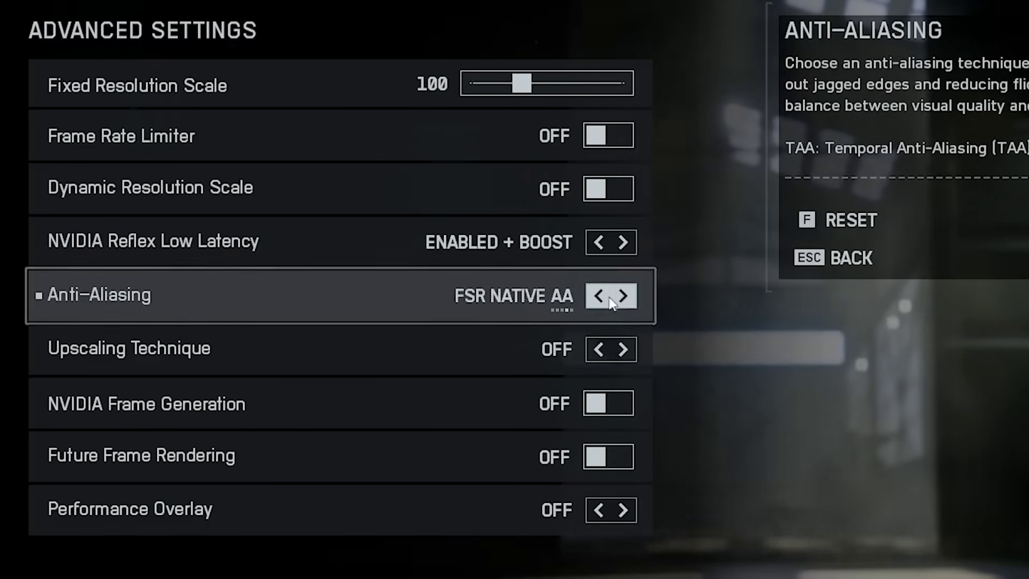
pyautogui.click(598, 296)
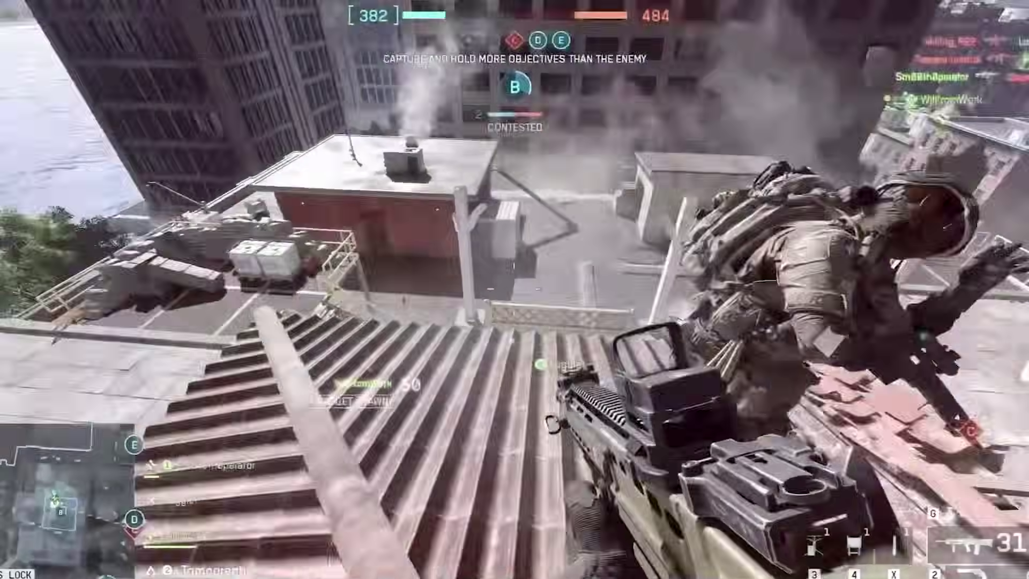
pyautogui.press('1')
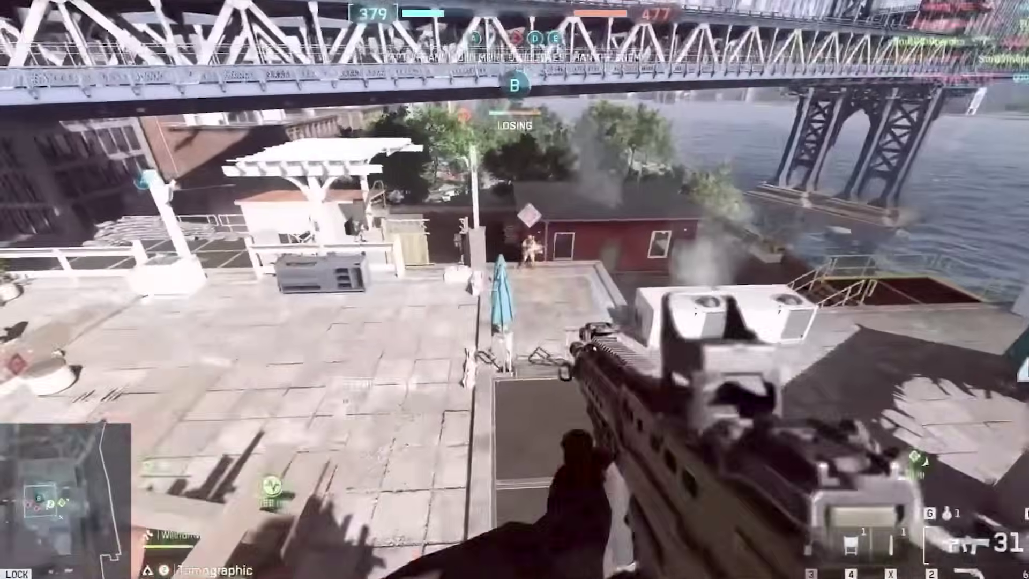
pyautogui.click(515, 289)
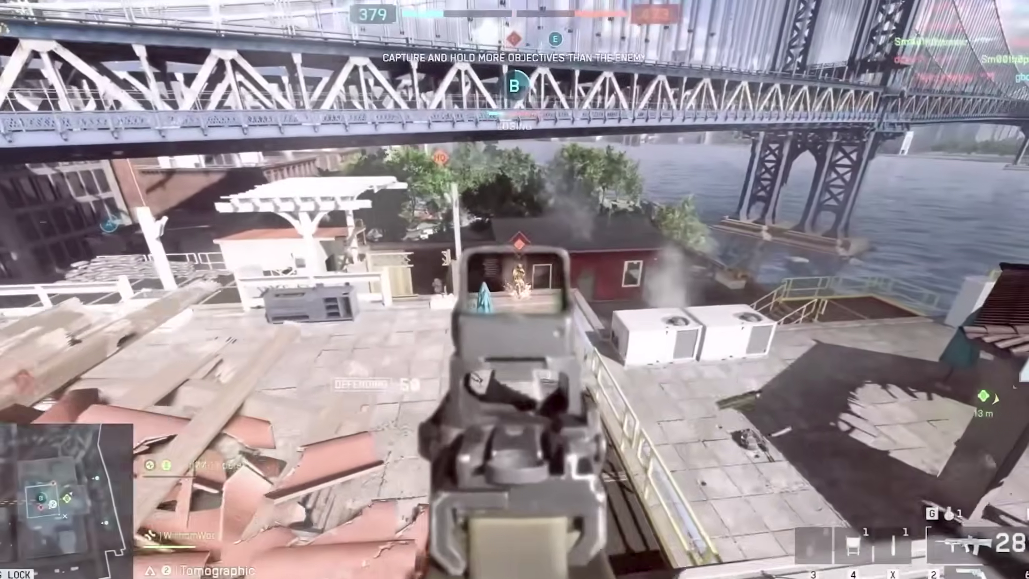
pyautogui.click(514, 289)
pyautogui.click(514, 289)
pyautogui.press('r')
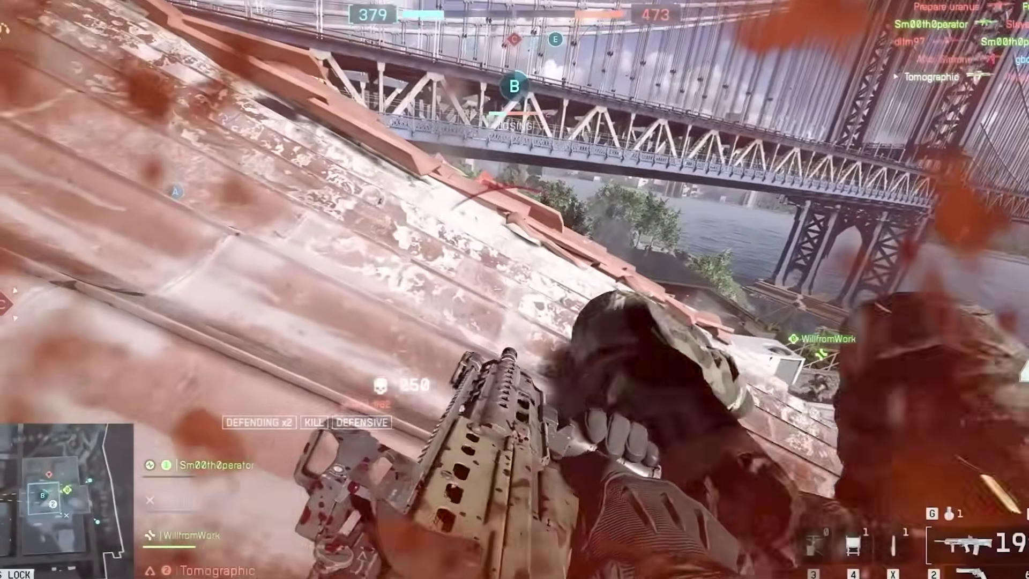
pyautogui.press('w')
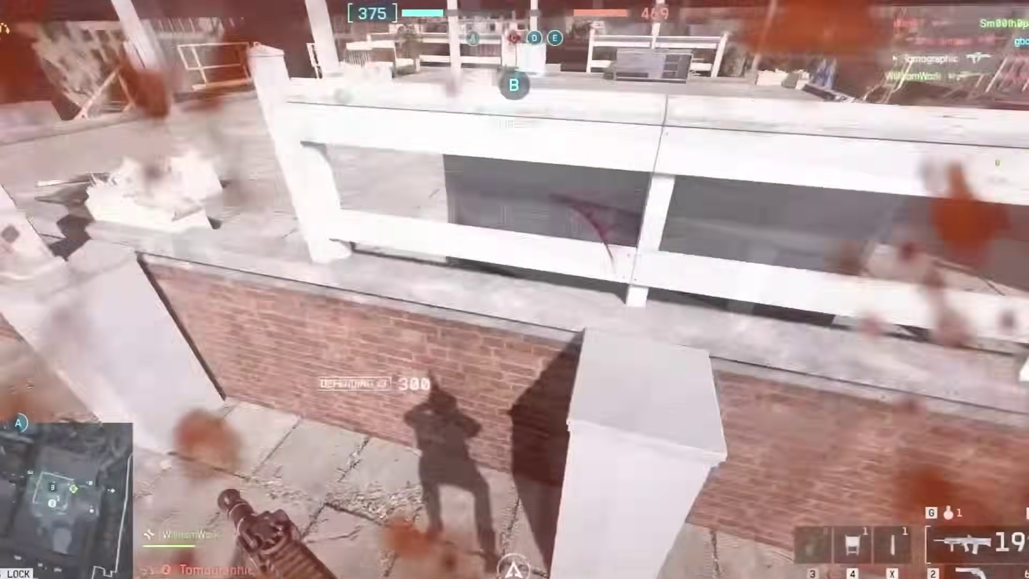
pyautogui.click(514, 289)
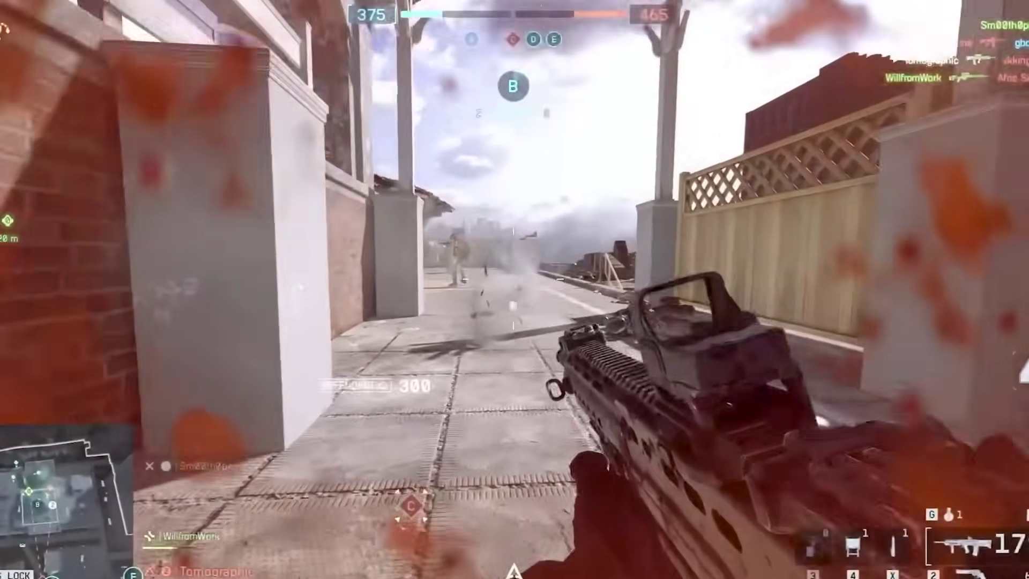
pyautogui.rightClick(515, 289)
pyautogui.click(514, 289)
pyautogui.click(515, 289)
pyautogui.press('2')
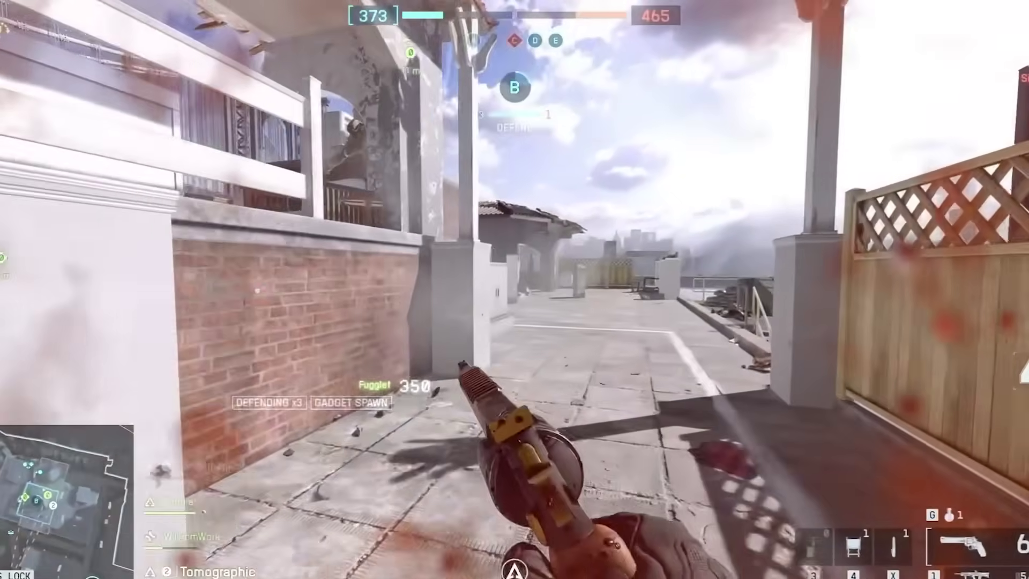
pyautogui.press('w')
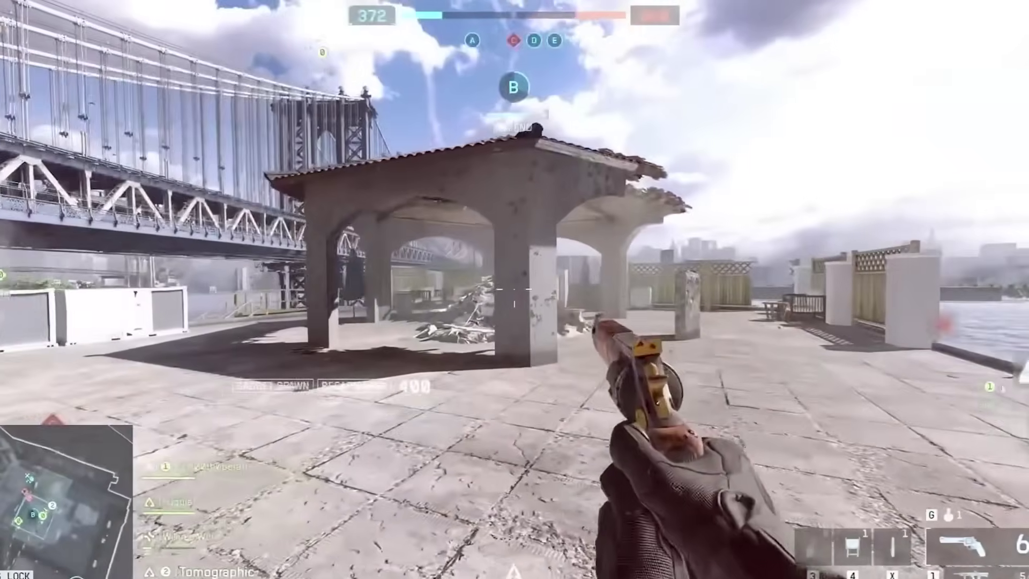